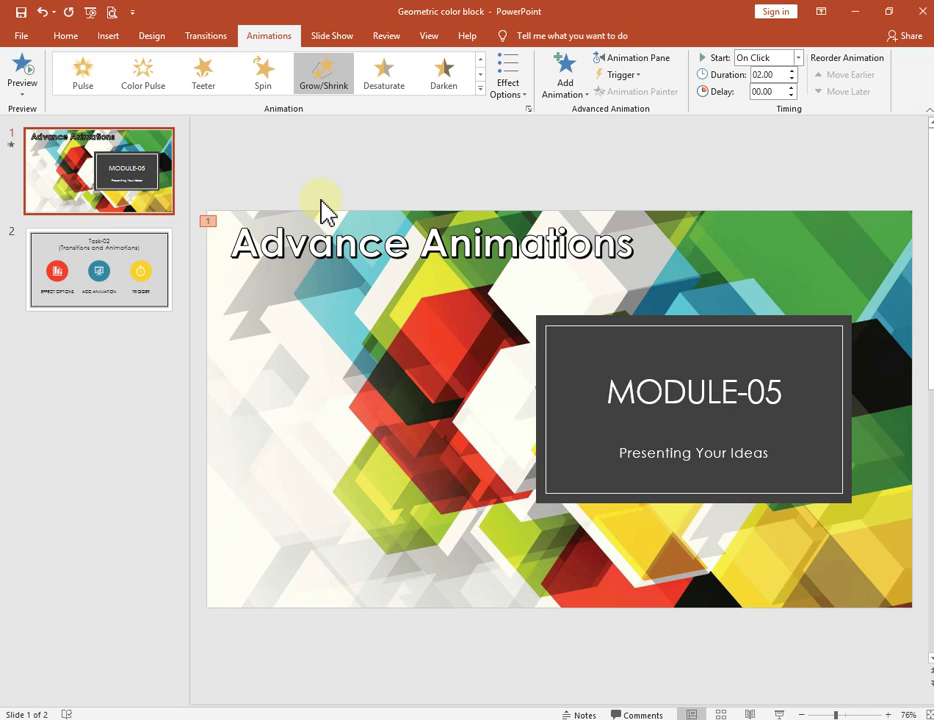
Undo the last change to remove the Grow/Shrink emphasis from the 'Advance Animations' title
{"action": "left_click", "coordinate": [42, 13]}
{"action": "left_click", "coordinate": [265, 245]}
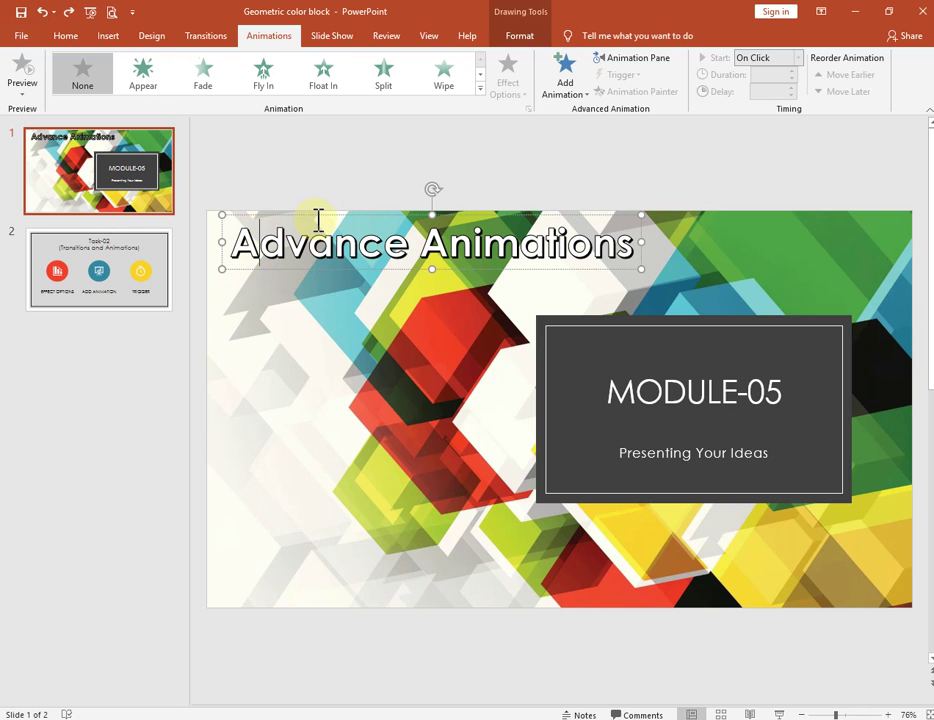
{"action": "left_click", "coordinate": [480, 90]}
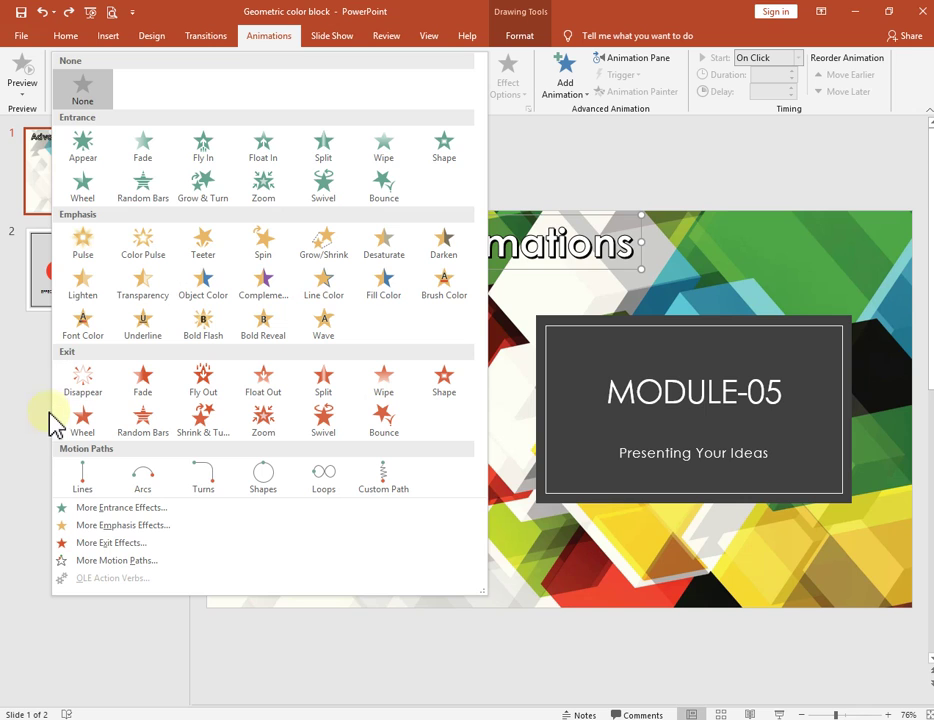
{"action": "left_click", "coordinate": [205, 430]}
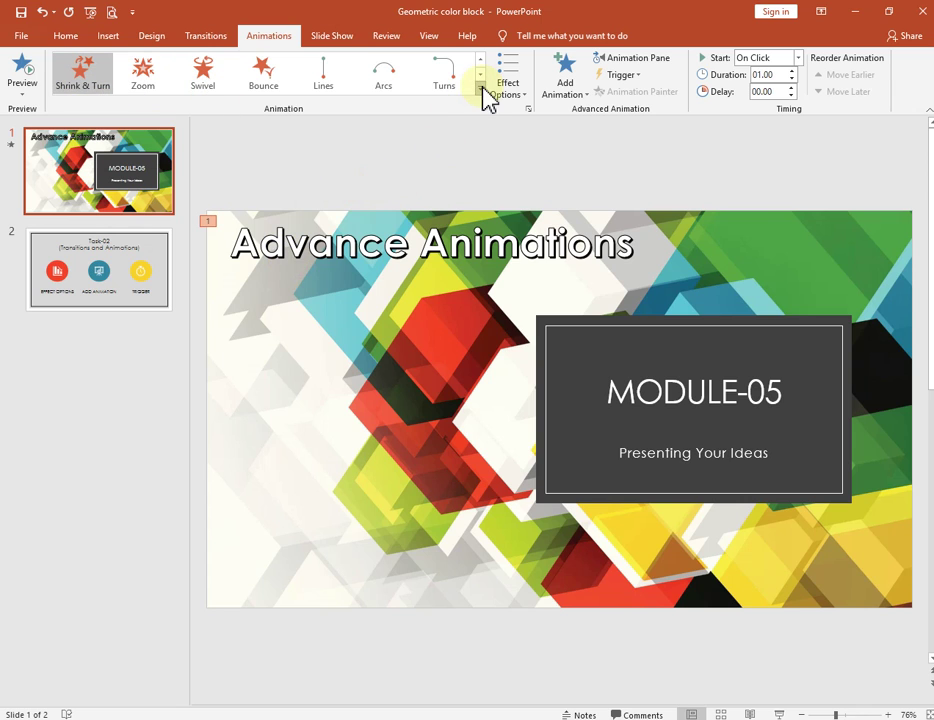
{"action": "left_click", "coordinate": [42, 12]}
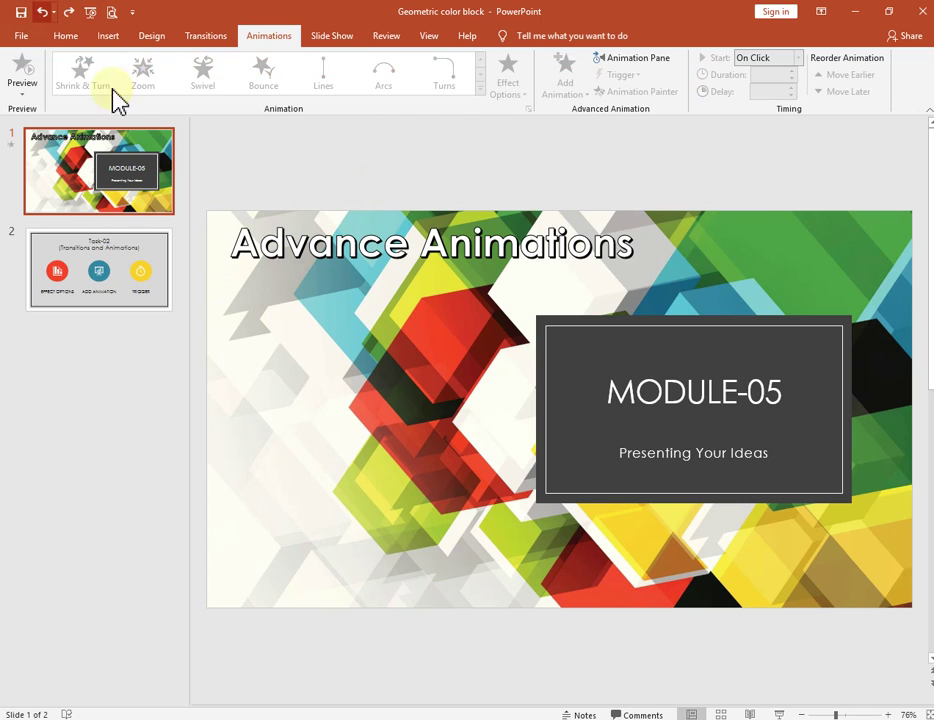
Apply the Loops motion path to the 'Advance Animations' title, then bring up More Entrance Effects
{"action": "left_click", "coordinate": [447, 232]}
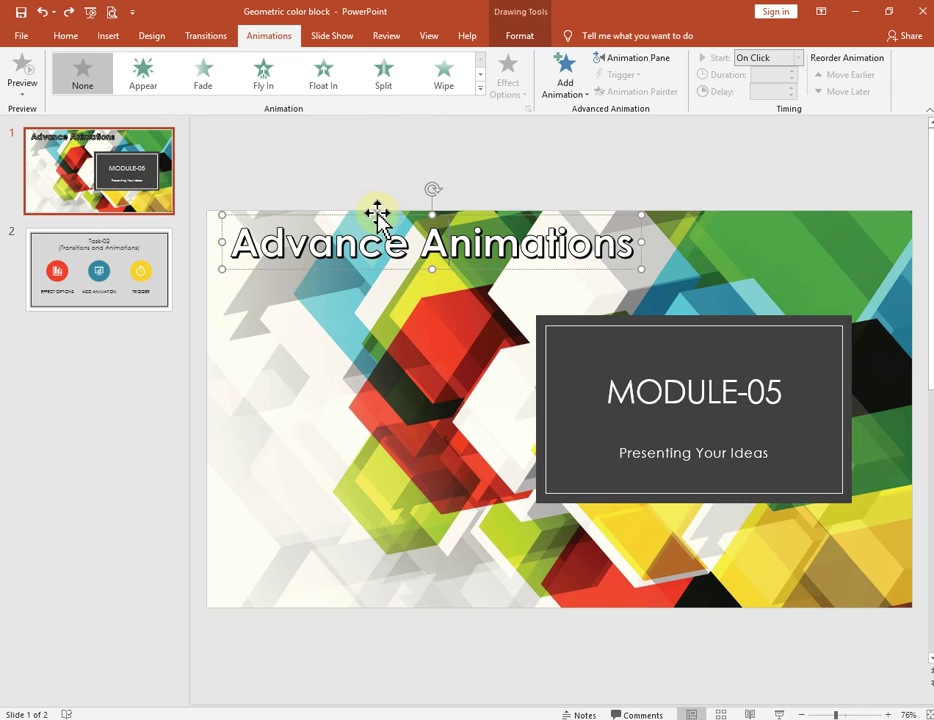
{"action": "left_click", "coordinate": [479, 89]}
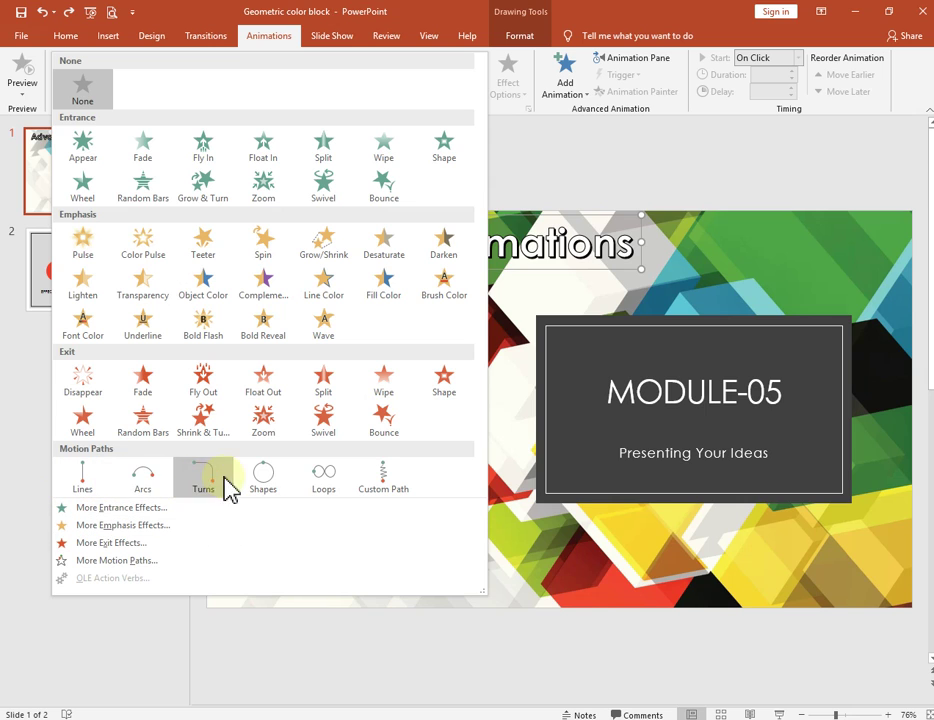
{"action": "left_click", "coordinate": [325, 485]}
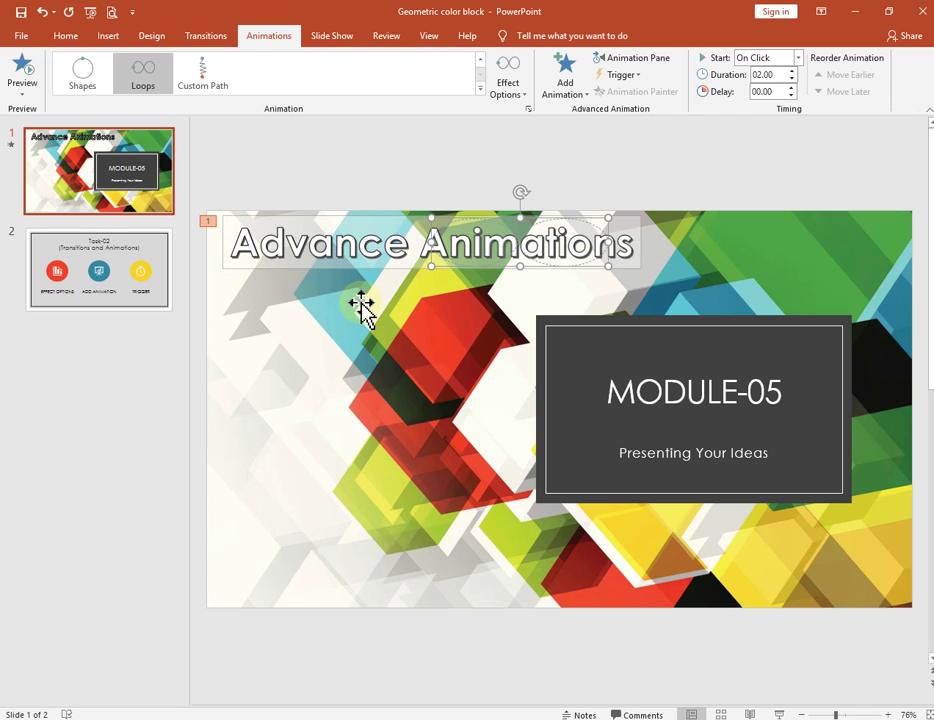
{"action": "left_click", "coordinate": [480, 89]}
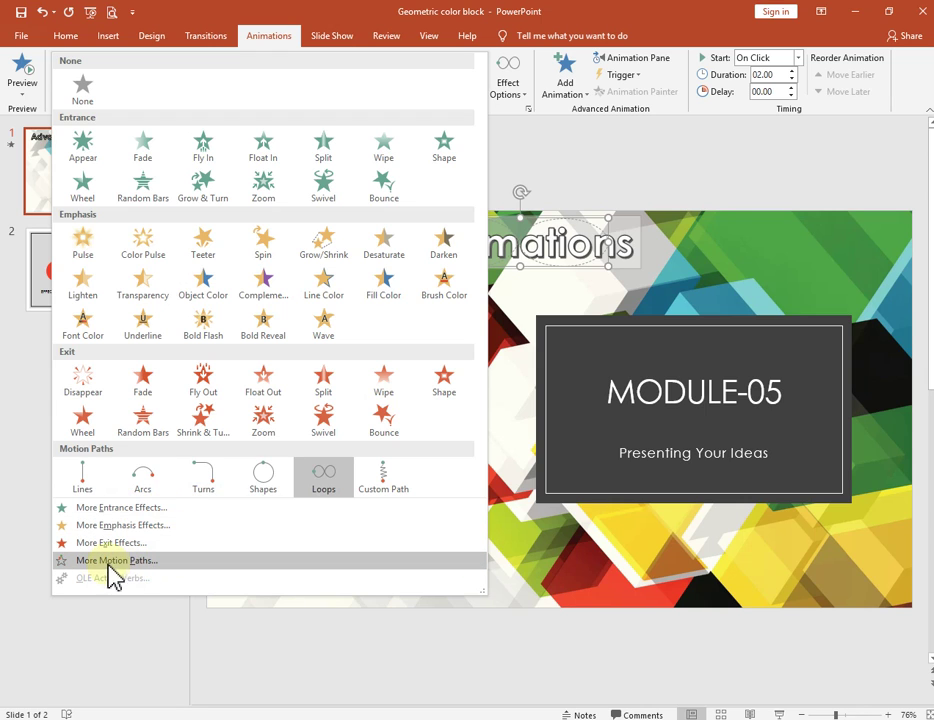
{"action": "left_click", "coordinate": [121, 509]}
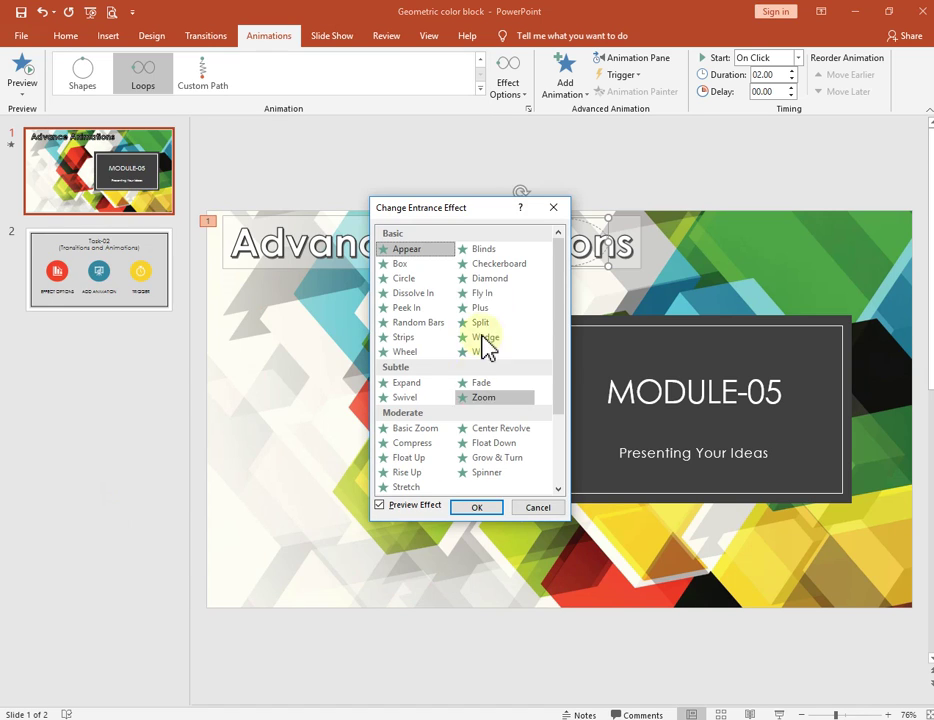
Close the Change Entrance Effect dialog without picking an effect
{"action": "scroll", "coordinate": [558, 311], "scroll_direction": "down", "scroll_amount": 1}
{"action": "left_click_drag", "start_coordinate": [562, 322], "coordinate": [563, 271]}
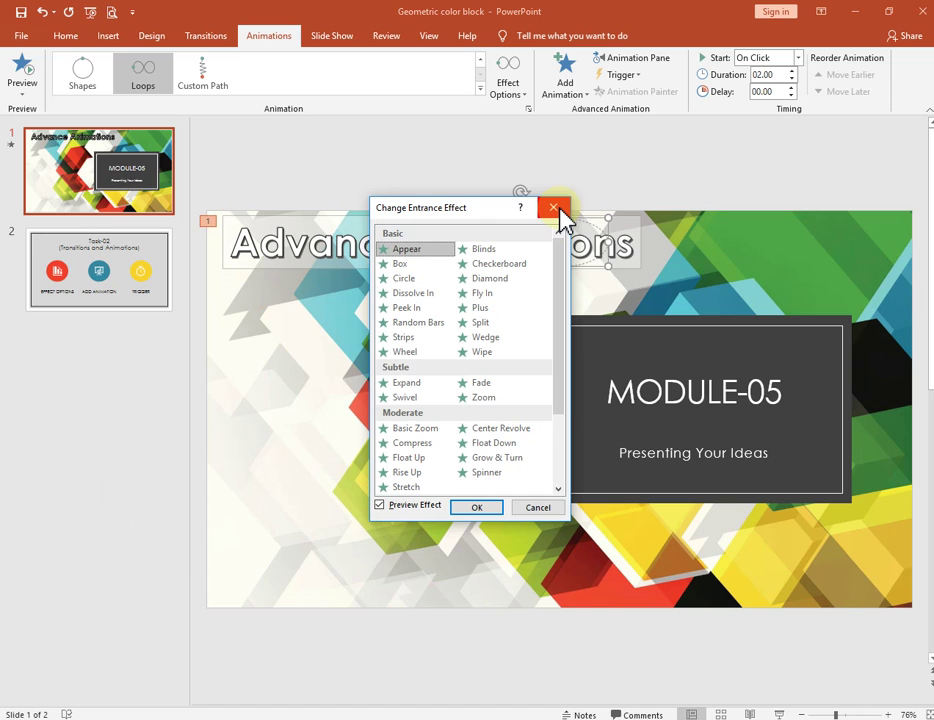
{"action": "left_click", "coordinate": [555, 209]}
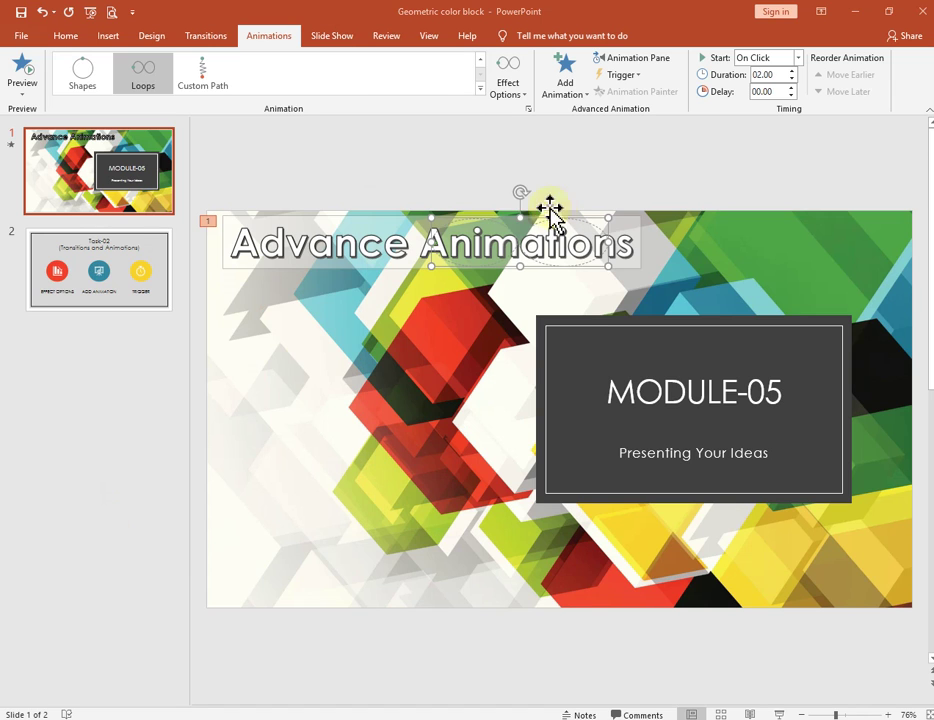
Preview the 5 Point Star, Diamond and Curvy Left motion paths, then cancel, keeping Loops
{"action": "left_click", "coordinate": [480, 89]}
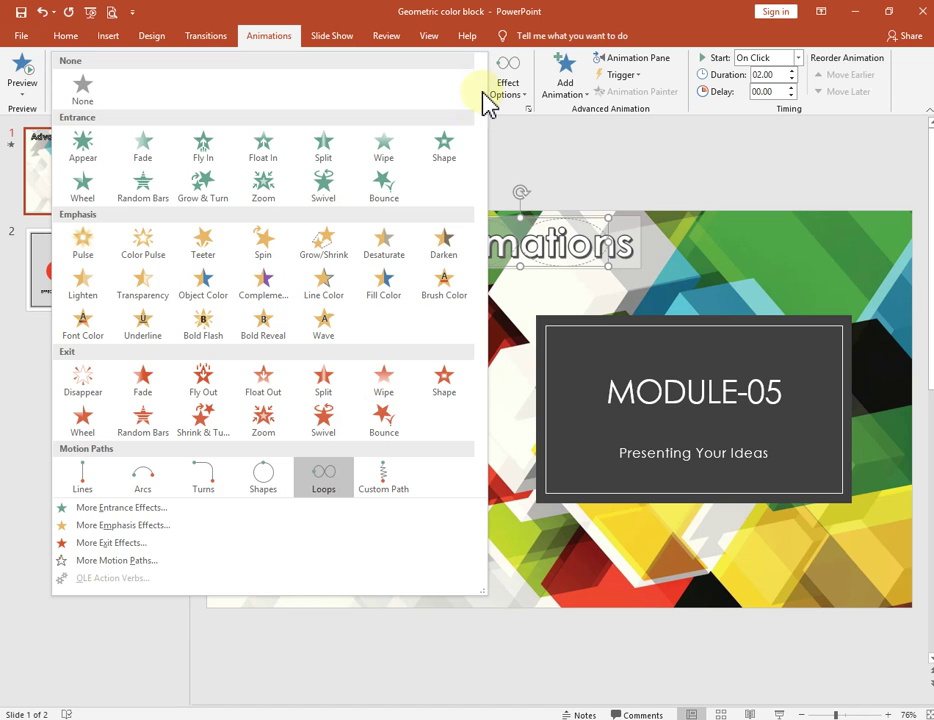
{"action": "left_click", "coordinate": [114, 562]}
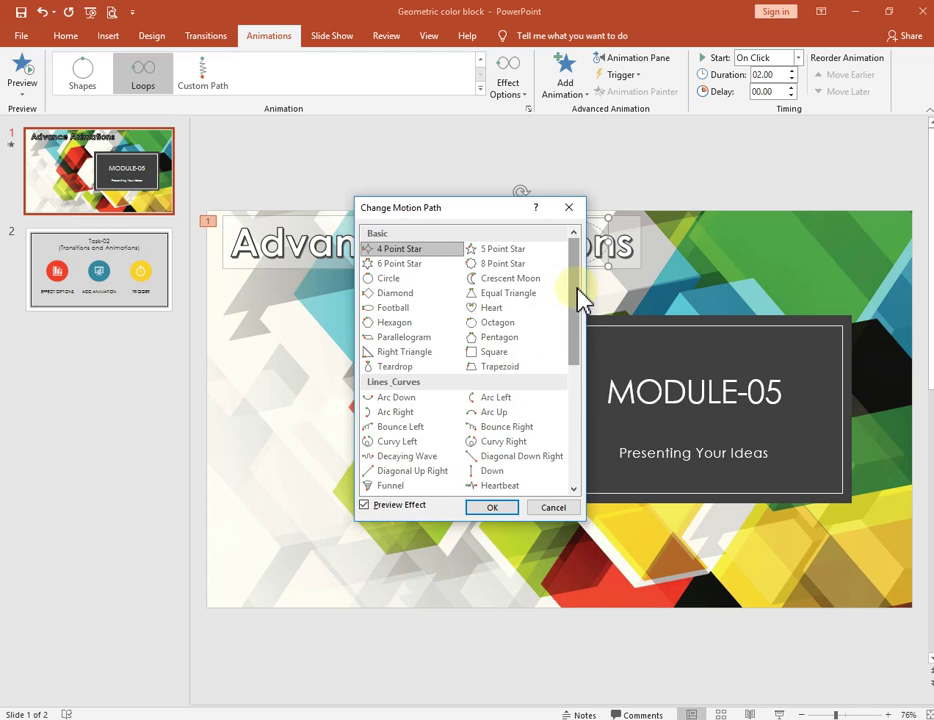
{"action": "left_click_drag", "start_coordinate": [580, 298], "coordinate": [571, 375]}
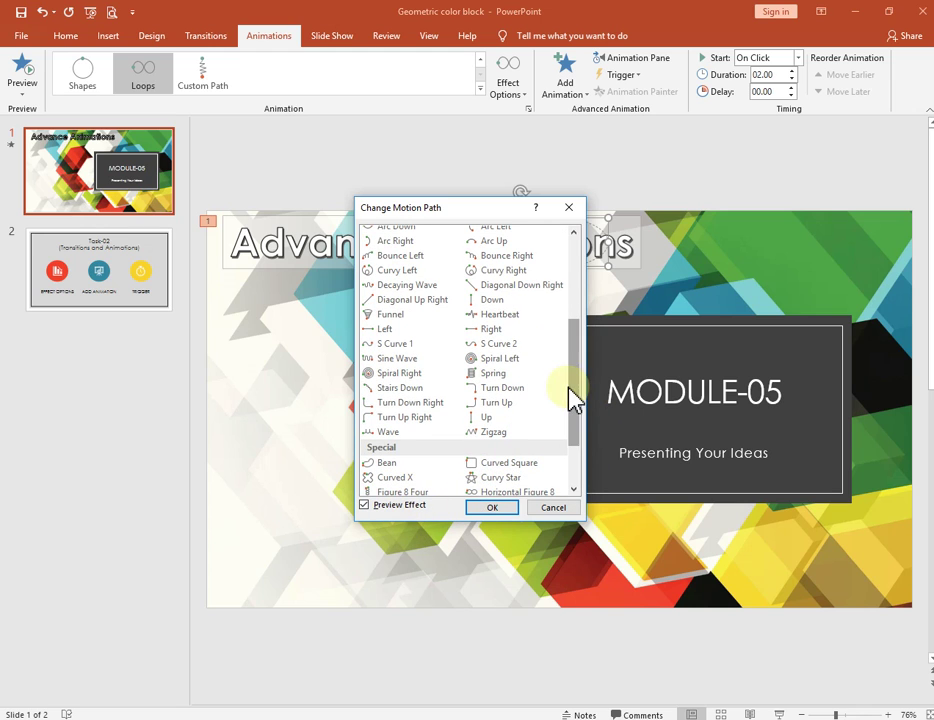
{"action": "left_click_drag", "start_coordinate": [578, 386], "coordinate": [584, 302]}
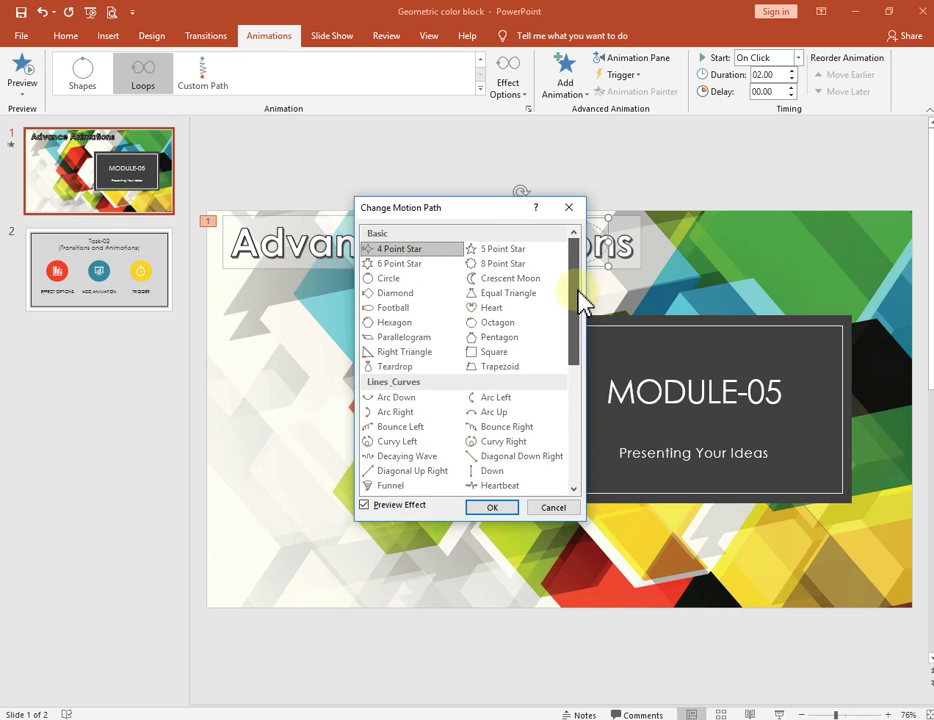
{"action": "left_click", "coordinate": [510, 258]}
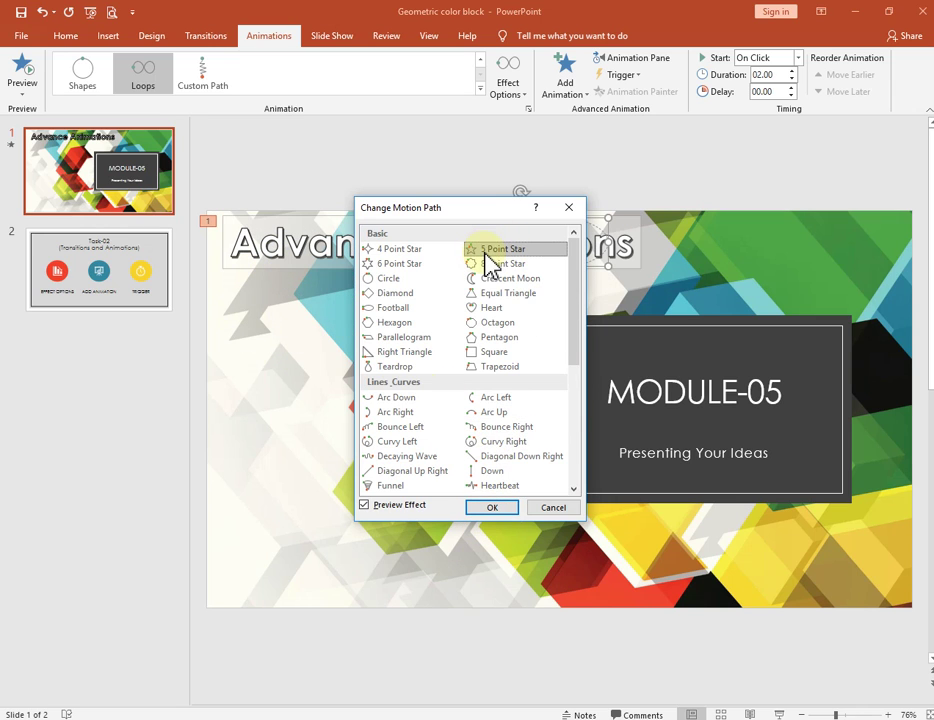
{"action": "left_click", "coordinate": [402, 298]}
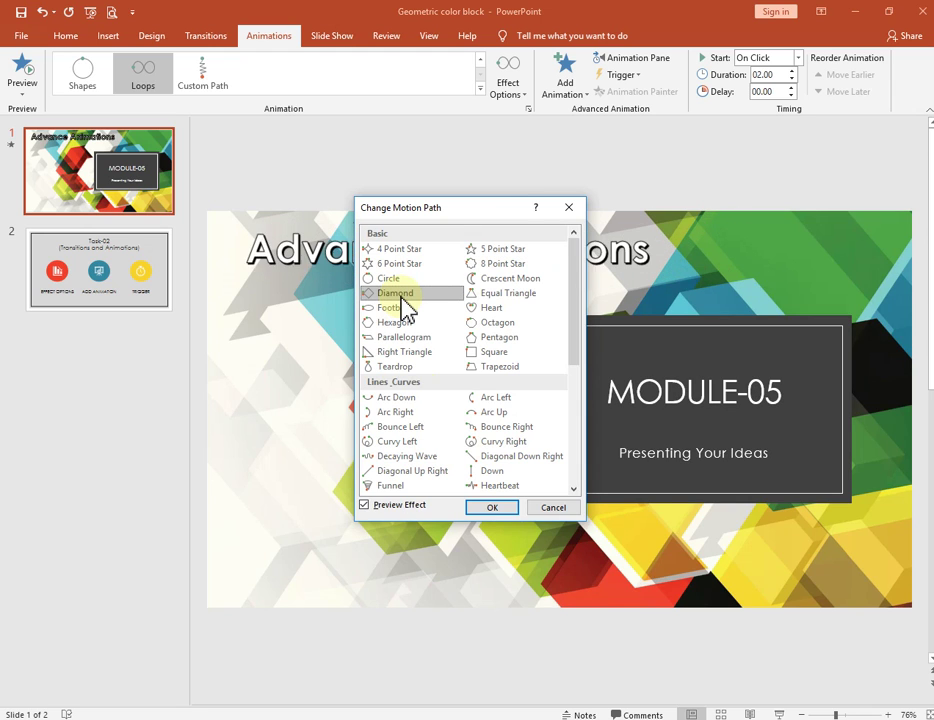
{"action": "left_click", "coordinate": [403, 442]}
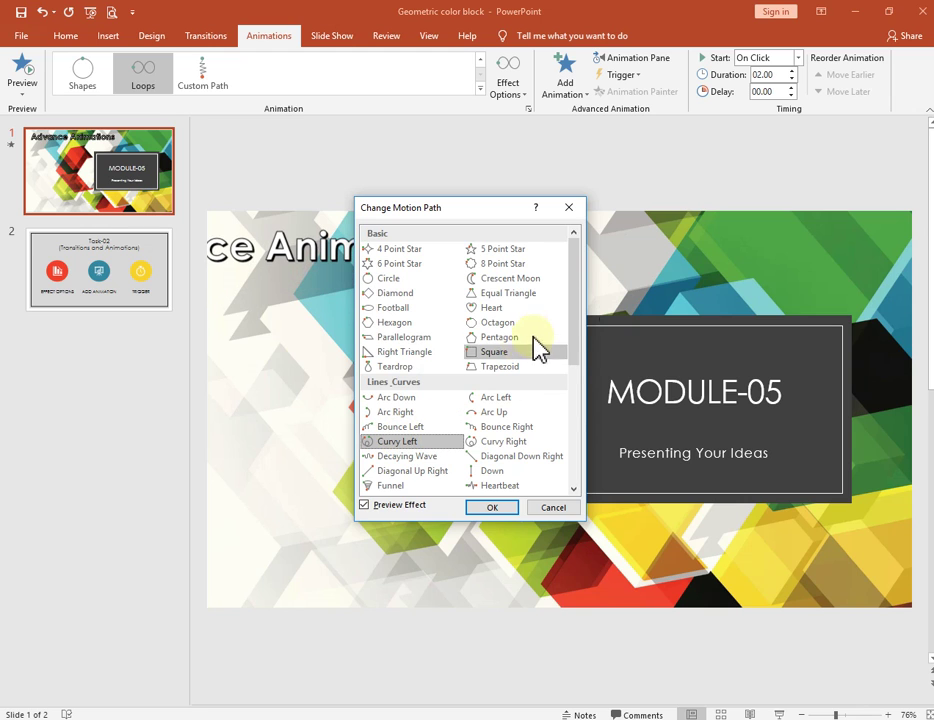
{"action": "left_click_drag", "start_coordinate": [574, 304], "coordinate": [577, 444]}
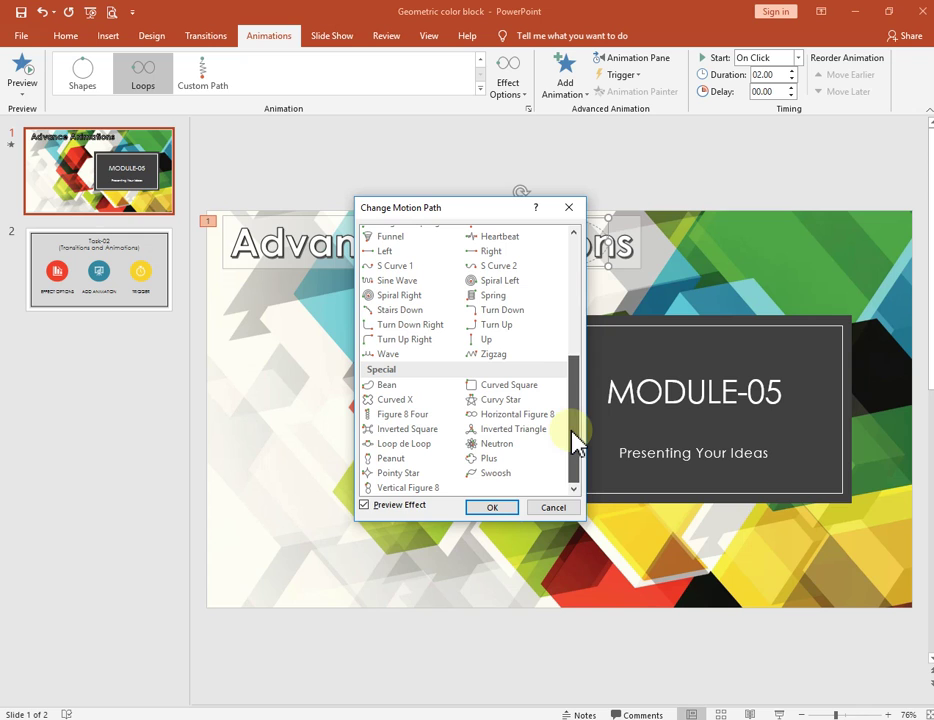
{"action": "left_click", "coordinate": [550, 508]}
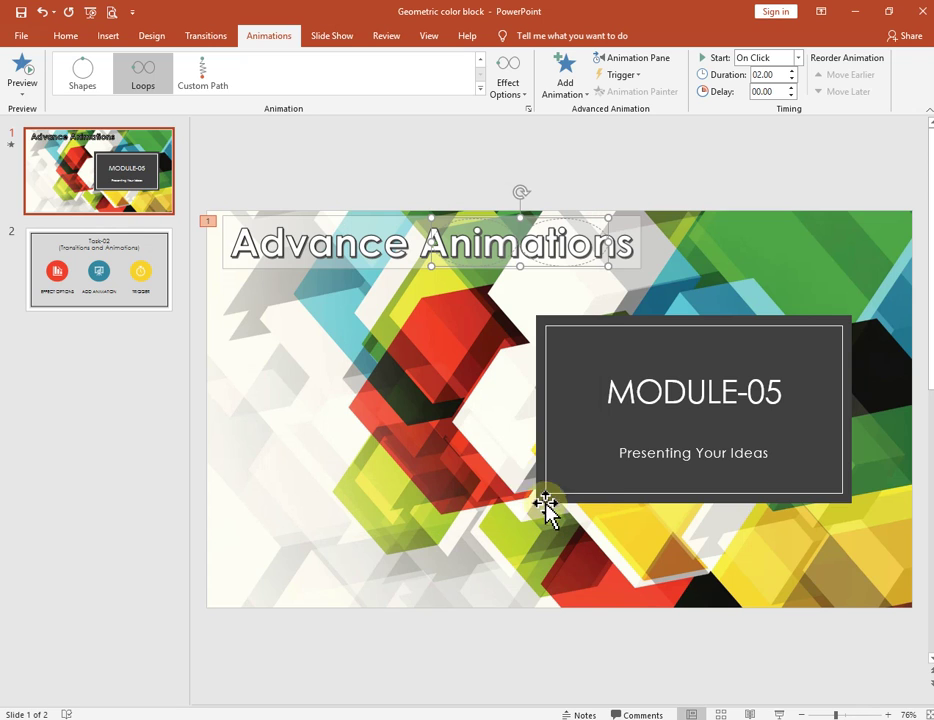
Draw a freehand Custom Path for the title down the slide's left side near the red cube
{"action": "left_click", "coordinate": [214, 92]}
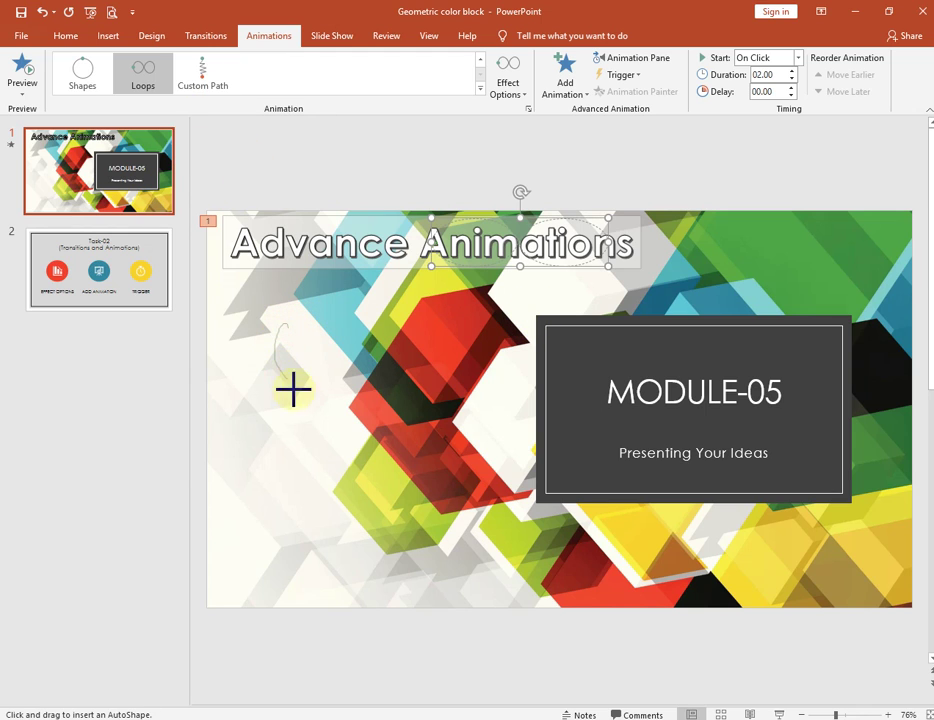
{"action": "left_click_drag", "start_coordinate": [293, 389], "coordinate": [273, 481]}
{"action": "mouse_move", "coordinate": [334, 487]}
{"action": "left_mouse_down"}
{"action": "mouse_move", "coordinate": [367, 546]}
{"action": "mouse_move", "coordinate": [361, 434]}
{"action": "mouse_move", "coordinate": [434, 334]}
{"action": "mouse_move", "coordinate": [360, 368]}
{"action": "mouse_move", "coordinate": [323, 298]}
{"action": "mouse_move", "coordinate": [380, 606]}
{"action": "mouse_move", "coordinate": [475, 530]}
{"action": "mouse_move", "coordinate": [477, 372]}
{"action": "mouse_move", "coordinate": [422, 279]}
{"action": "mouse_move", "coordinate": [242, 302]}
{"action": "mouse_move", "coordinate": [244, 573]}
{"action": "mouse_move", "coordinate": [274, 531]}
{"action": "left_mouse_up"}
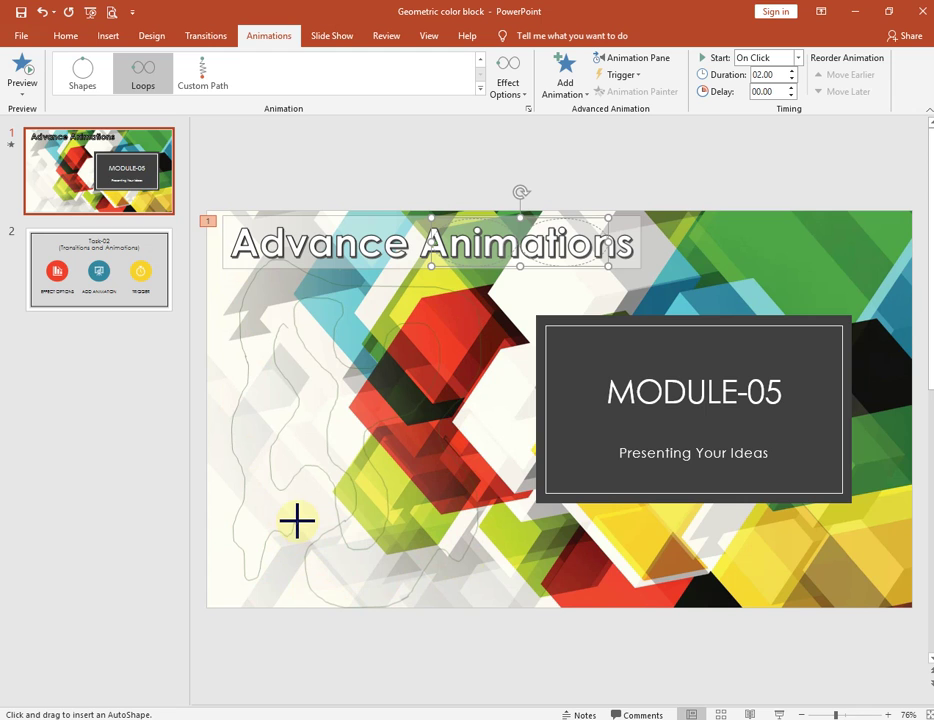
{"action": "left_click_drag", "start_coordinate": [295, 520], "coordinate": [294, 520]}
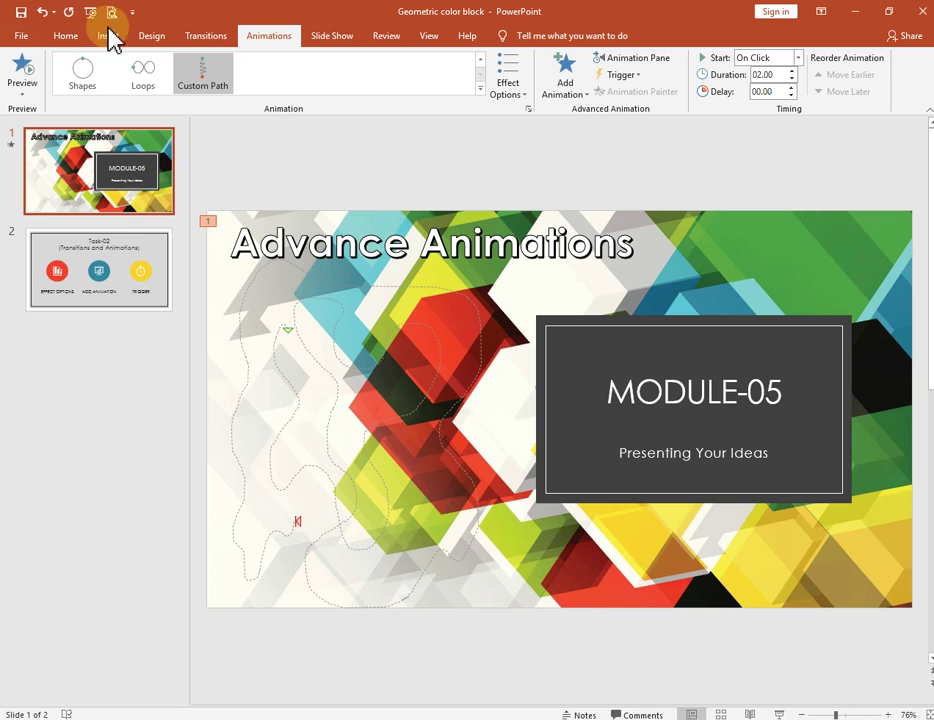
Undo the custom path and Loops animations, briefly run the slide show, then go to slide 2
{"action": "left_click", "coordinate": [44, 14]}
{"action": "left_click", "coordinate": [44, 14]}
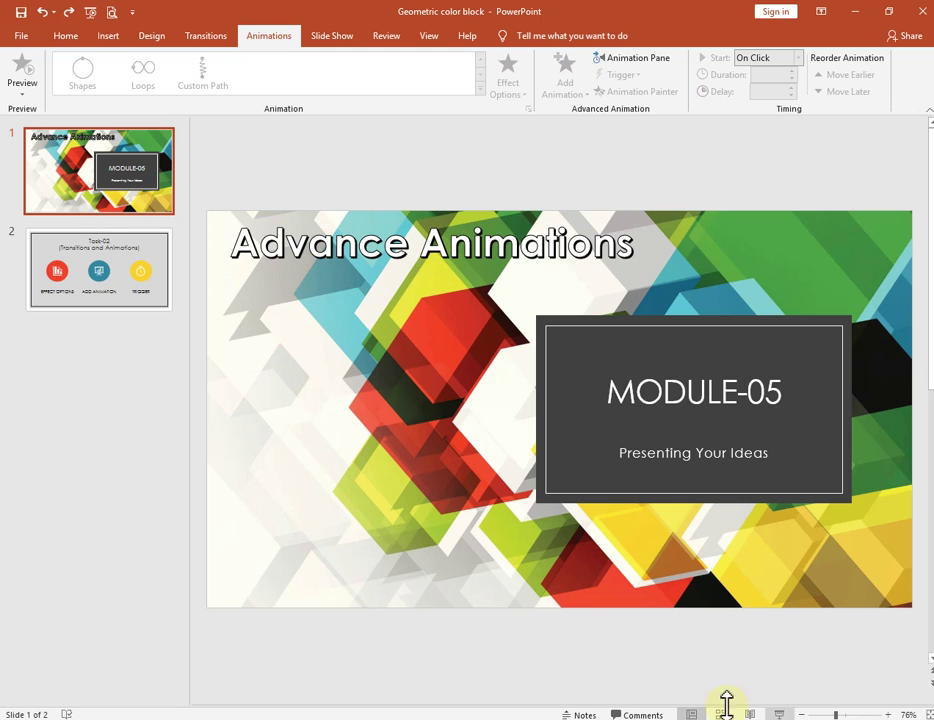
{"action": "left_click", "coordinate": [779, 714]}
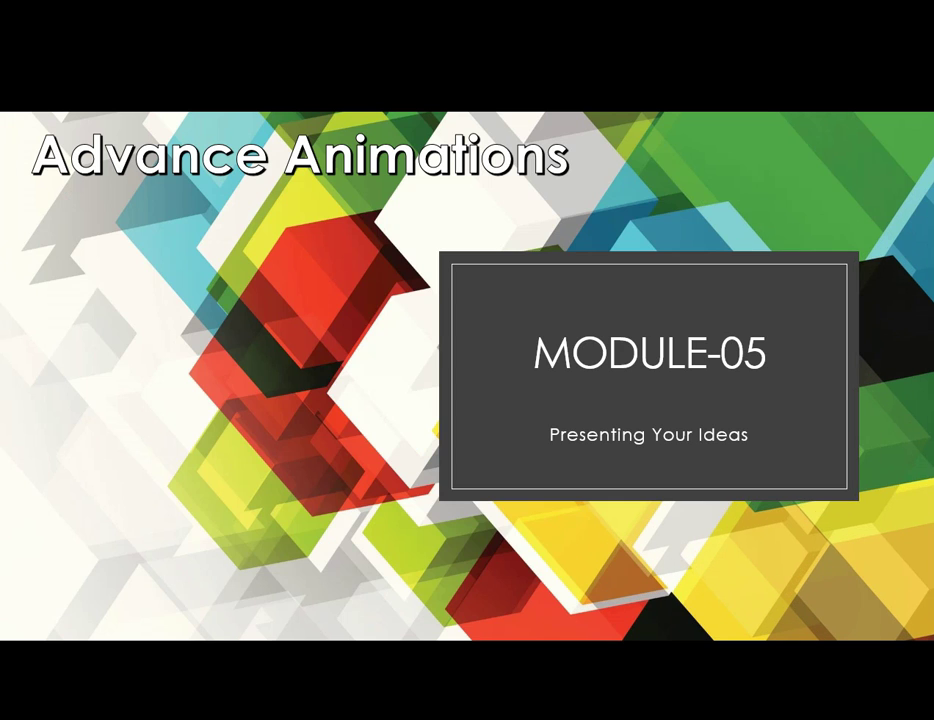
{"action": "key", "text": "Escape"}
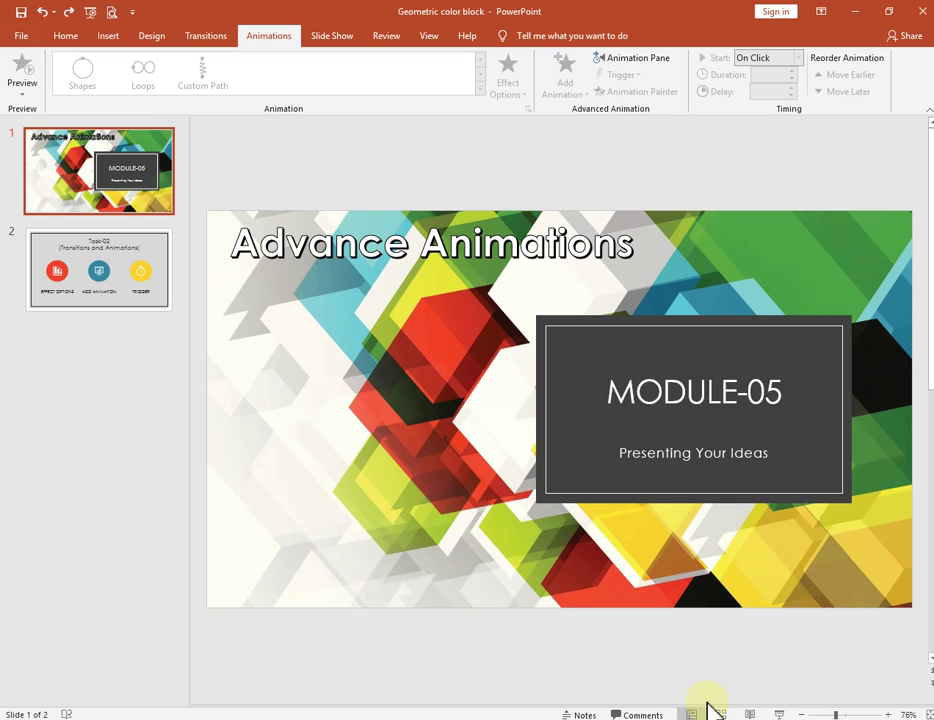
{"action": "left_click", "coordinate": [105, 272]}
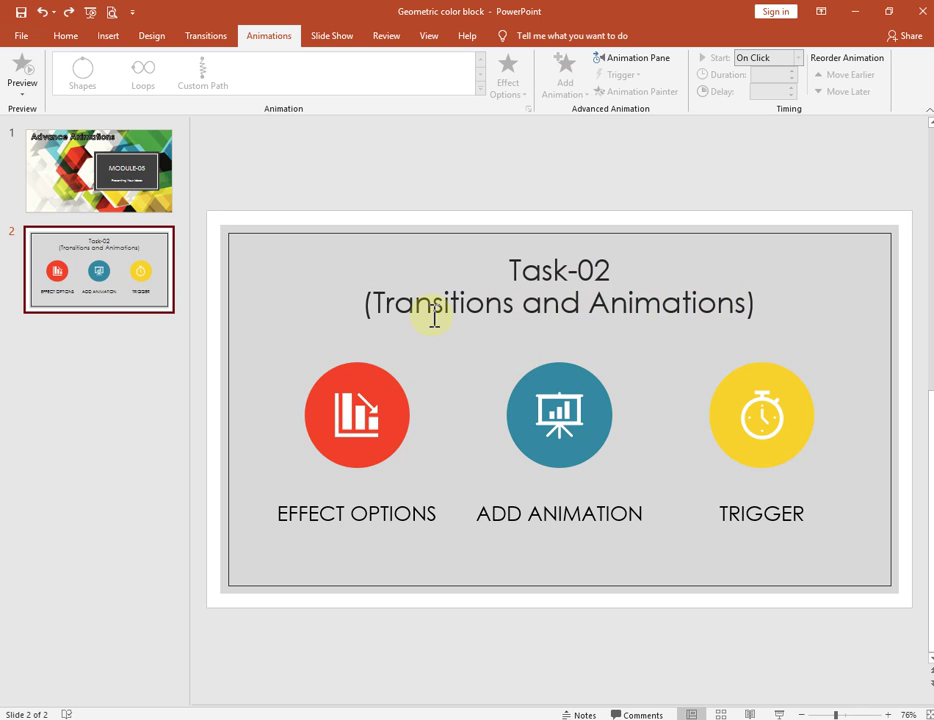
Give the 'Task-02 (Transitions and Animations)' title a Float In entrance effect
{"action": "left_click", "coordinate": [542, 279]}
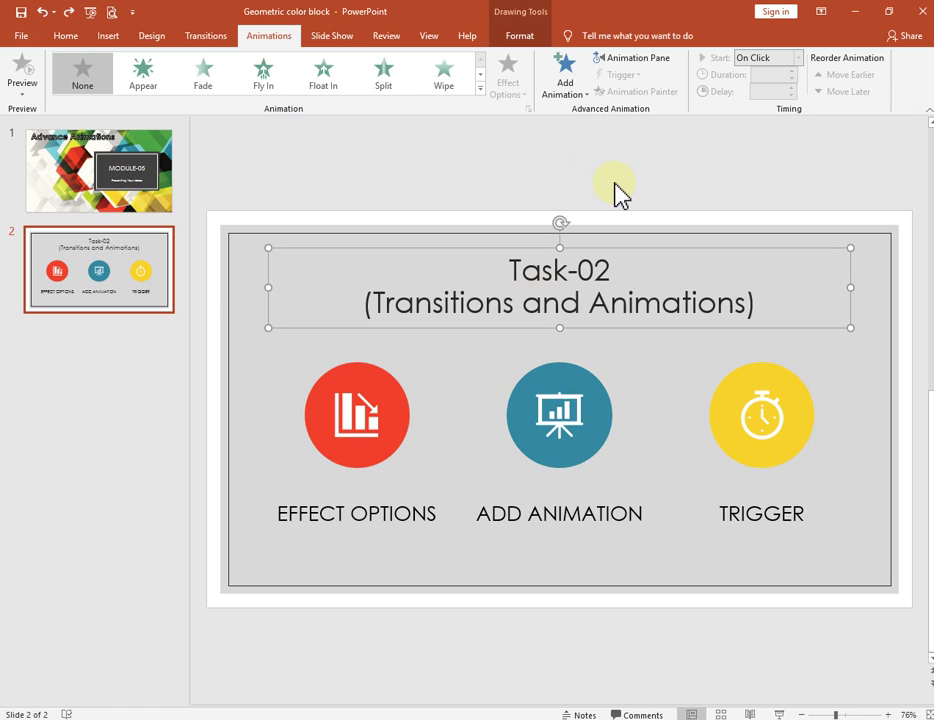
{"action": "left_click", "coordinate": [575, 100]}
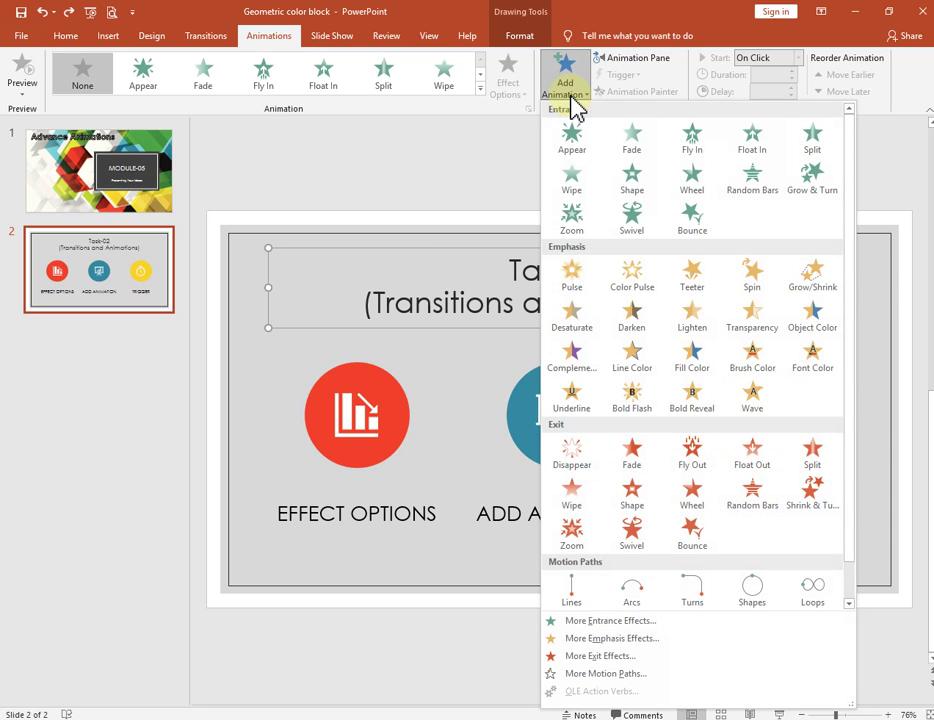
{"action": "key", "text": "Escape"}
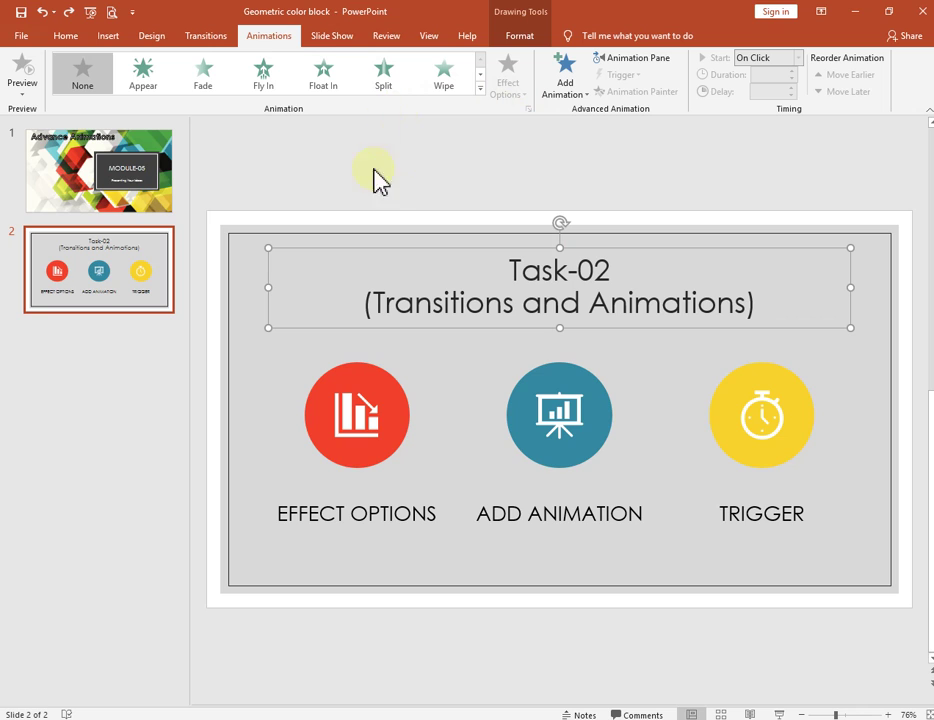
{"action": "left_click", "coordinate": [331, 86]}
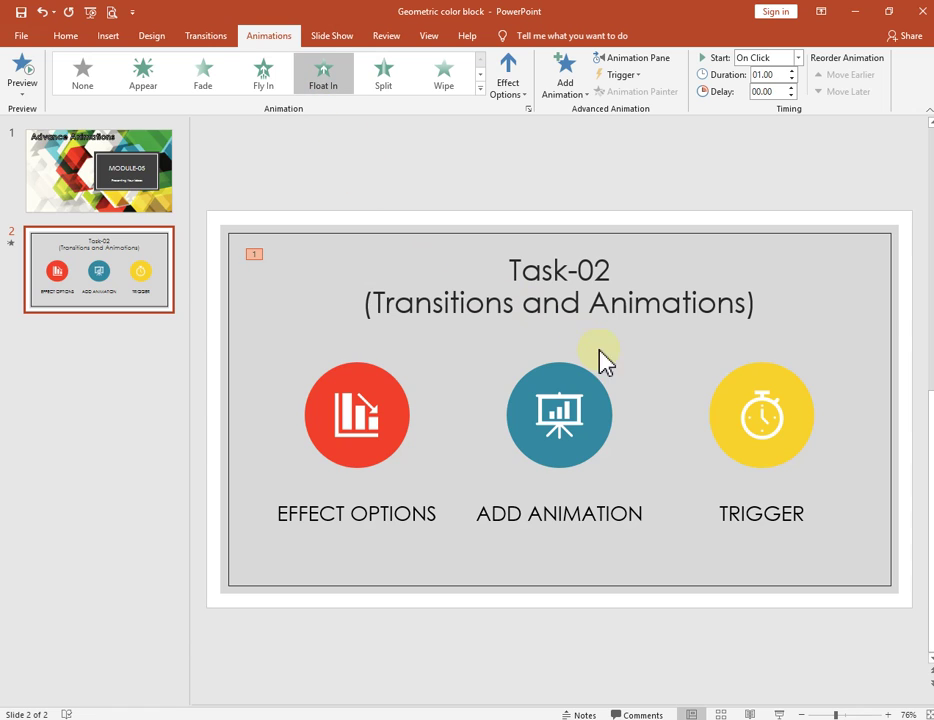
{"action": "left_click", "coordinate": [519, 104]}
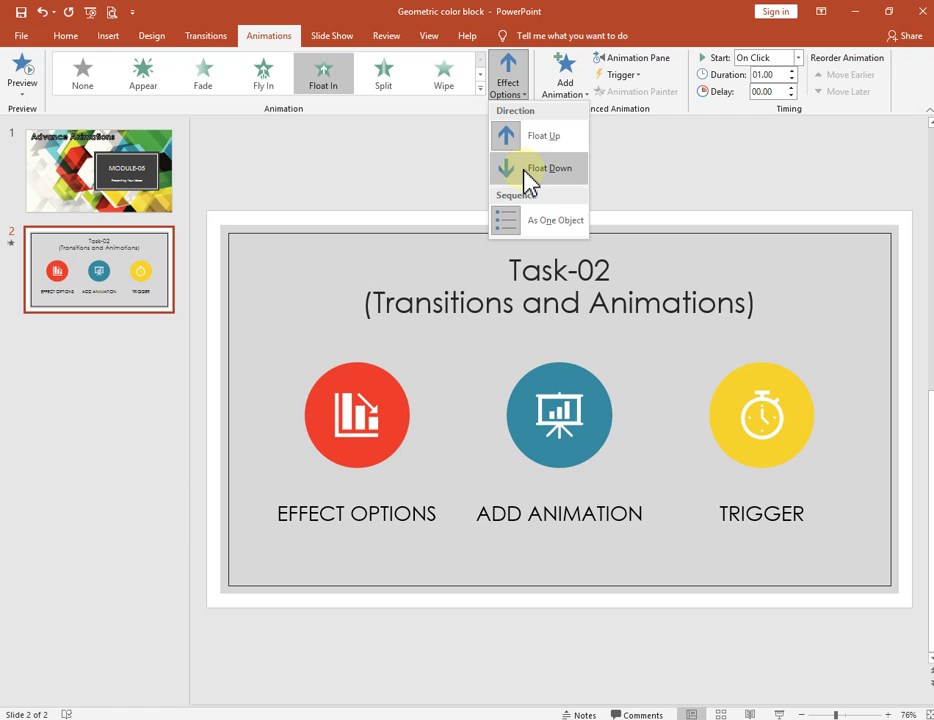
{"action": "left_click", "coordinate": [516, 104]}
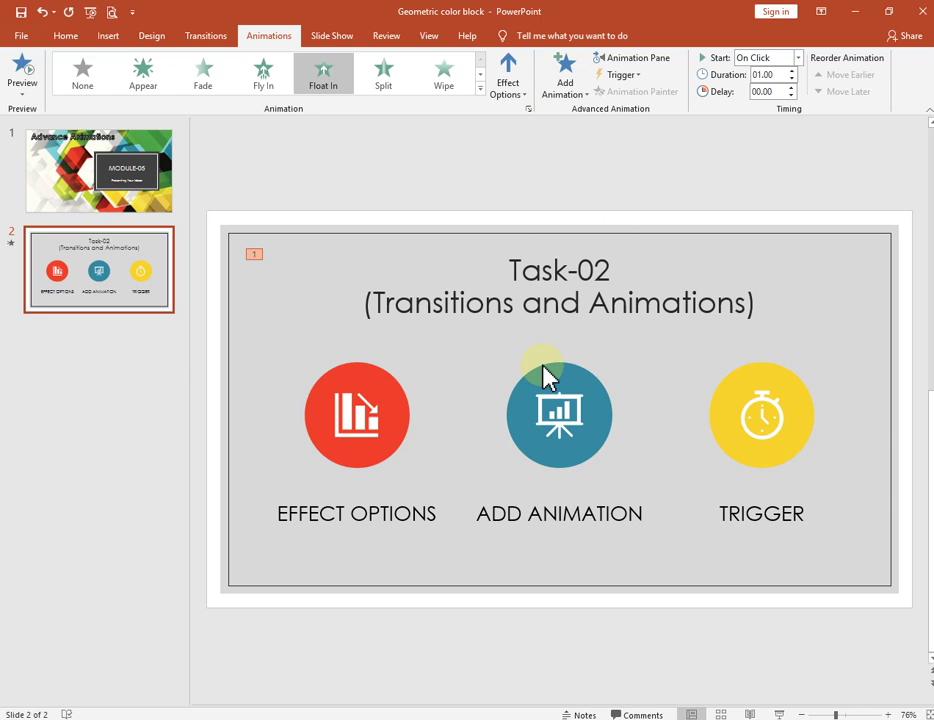
{"action": "left_click", "coordinate": [508, 90]}
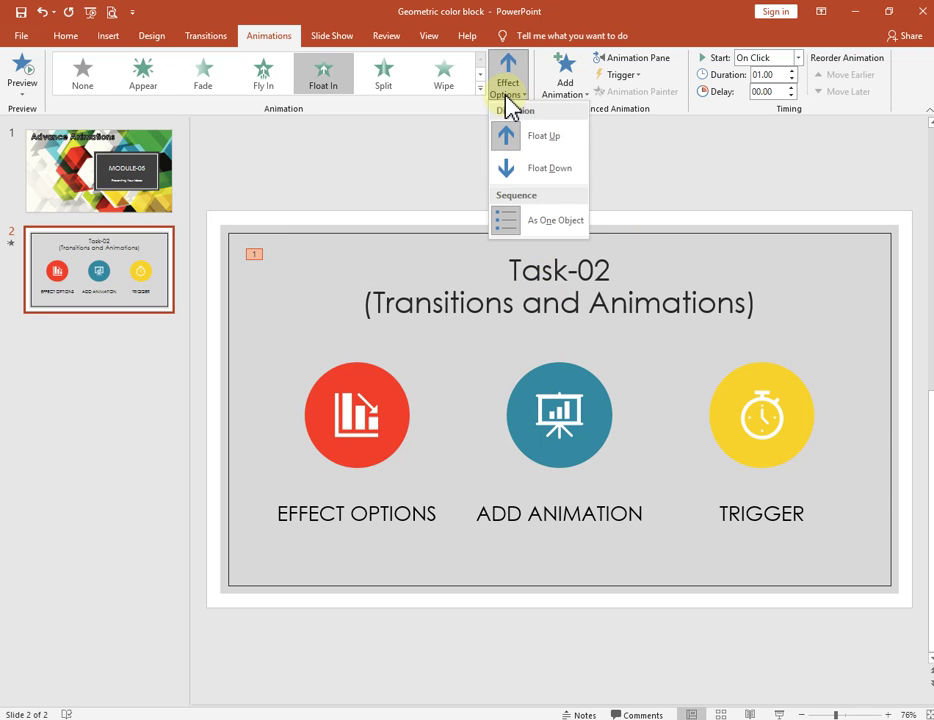
{"action": "left_click", "coordinate": [532, 172]}
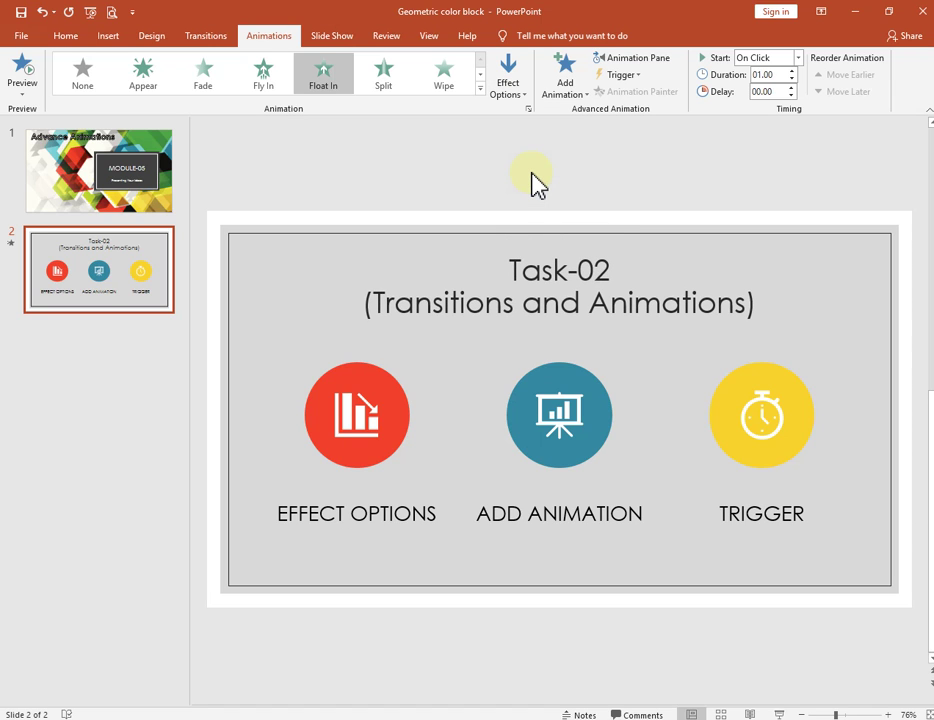
{"action": "left_click", "coordinate": [520, 95]}
{"action": "left_click", "coordinate": [537, 160]}
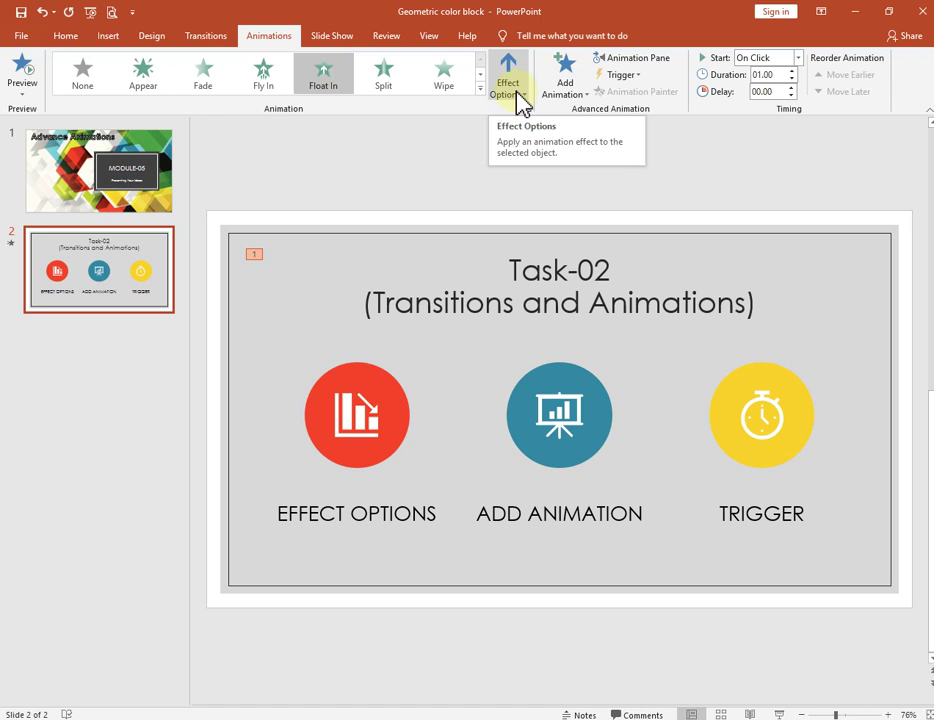
Add a Pulse emphasis (On Click, 0.50 s) to the slide 2 title via Add Animation
{"action": "left_click", "coordinate": [575, 104]}
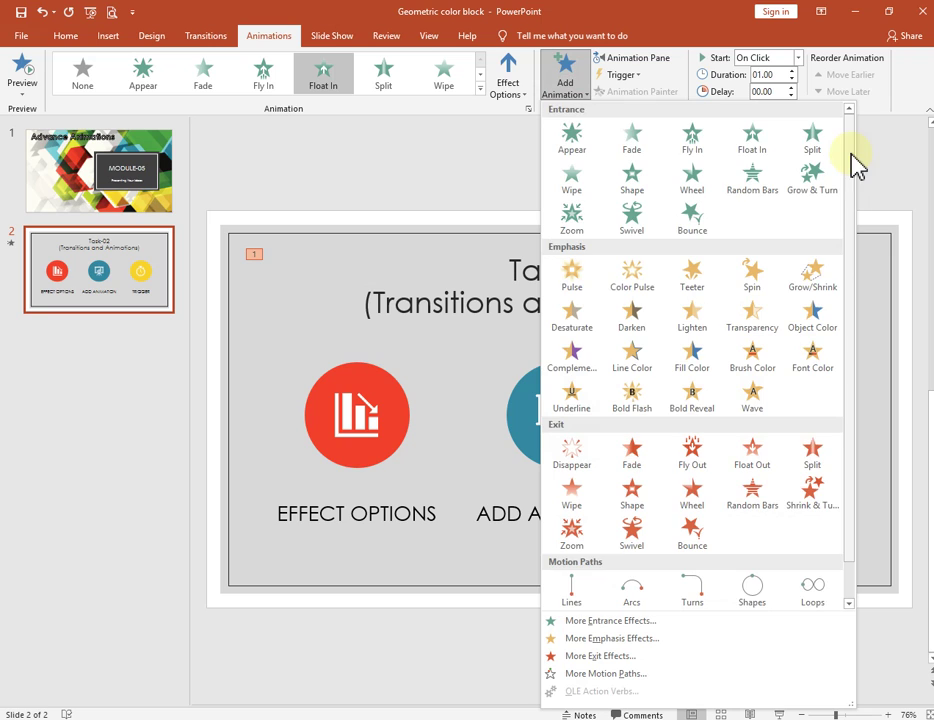
{"action": "mouse_move", "coordinate": [851, 158]}
{"action": "left_mouse_down"}
{"action": "mouse_move", "coordinate": [855, 223]}
{"action": "mouse_move", "coordinate": [858, 148]}
{"action": "left_mouse_up"}
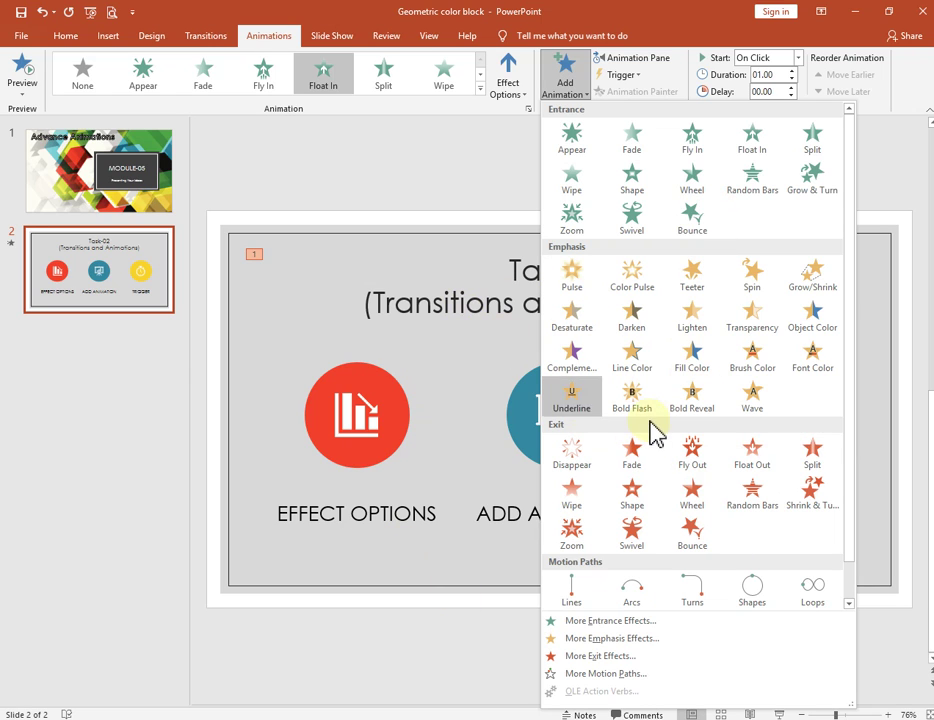
{"action": "key", "text": "Escape"}
{"action": "left_click", "coordinate": [525, 428]}
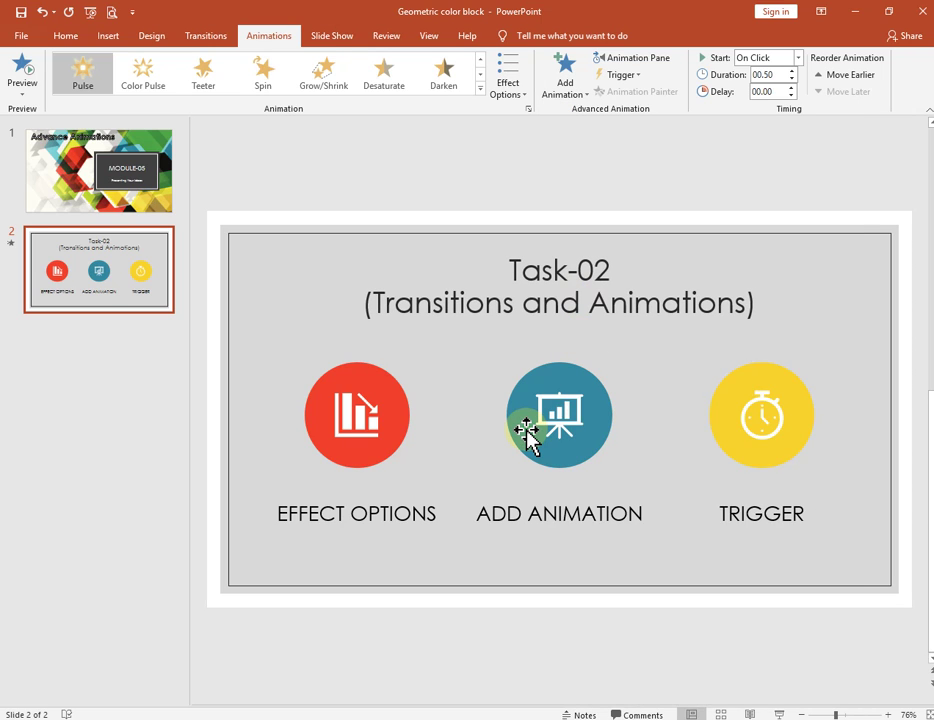
{"action": "left_click", "coordinate": [318, 306]}
{"action": "left_click", "coordinate": [258, 250]}
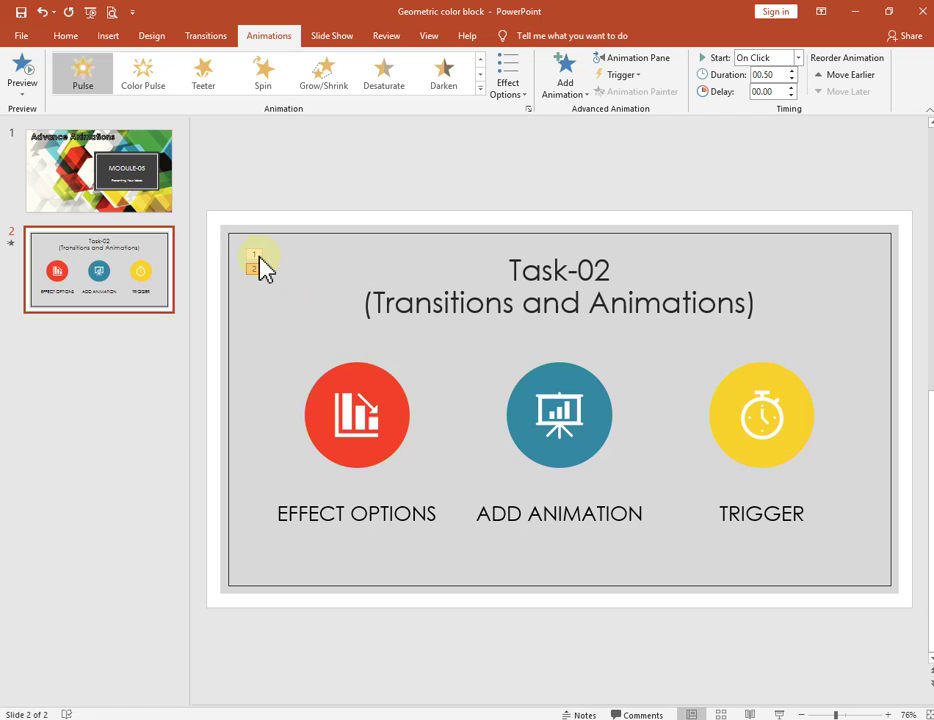
Select the whole title box and add a Shape exit effect (On Click, 2 s)
{"action": "left_click", "coordinate": [261, 279]}
{"action": "left_click", "coordinate": [500, 302]}
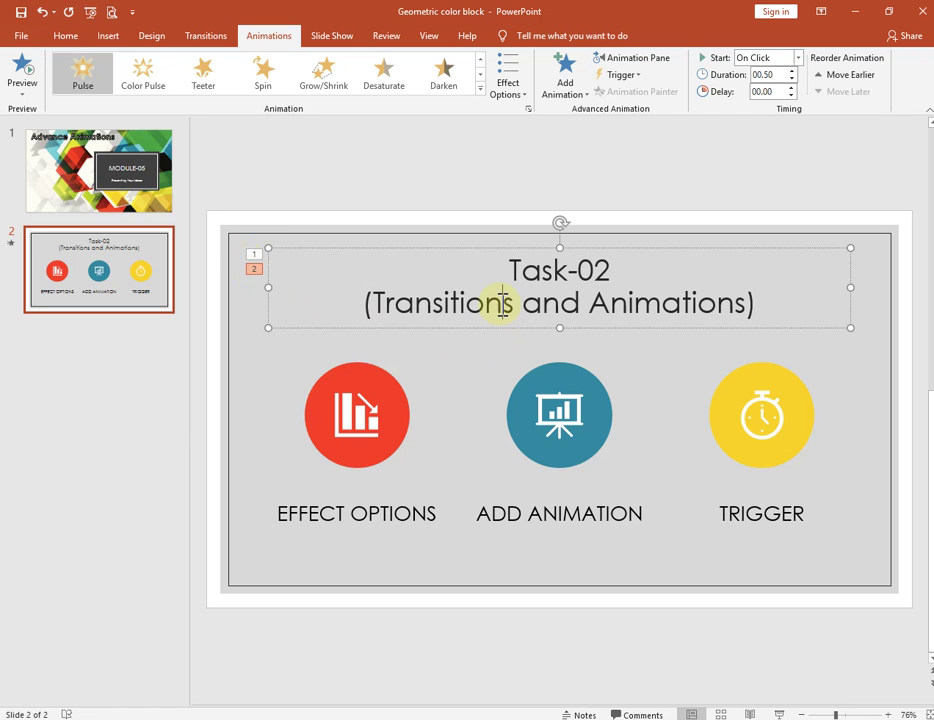
{"action": "left_click", "coordinate": [511, 250]}
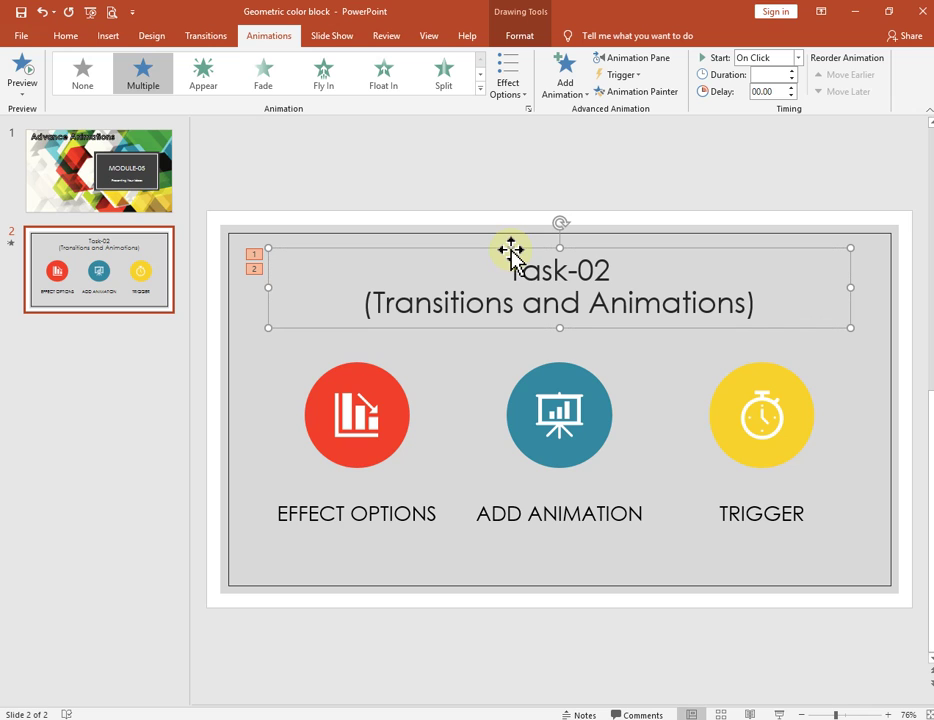
{"action": "left_click", "coordinate": [578, 85]}
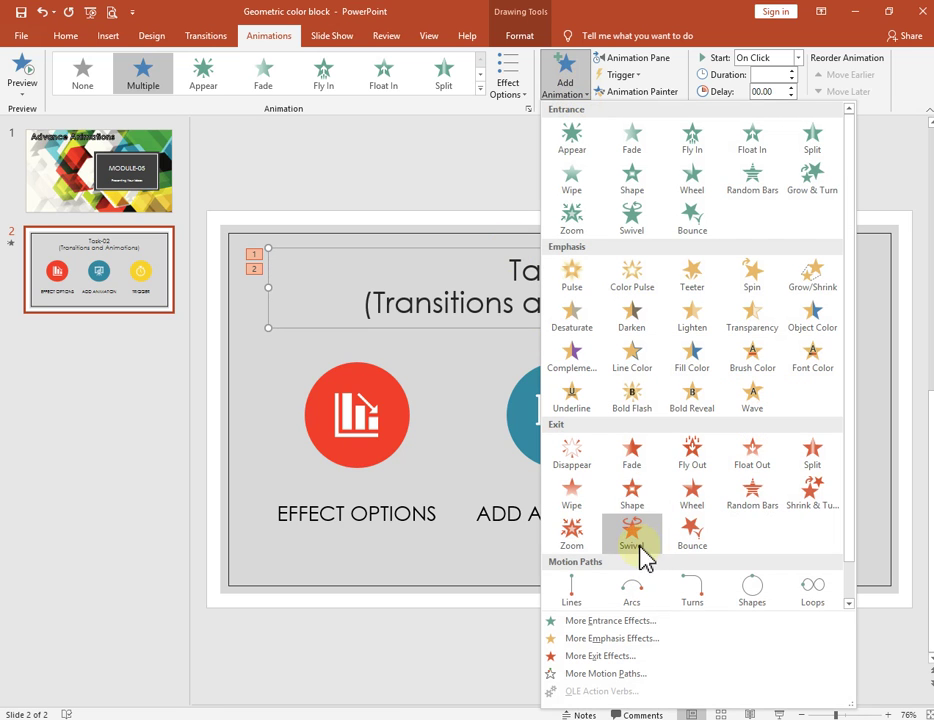
{"action": "left_click", "coordinate": [629, 512]}
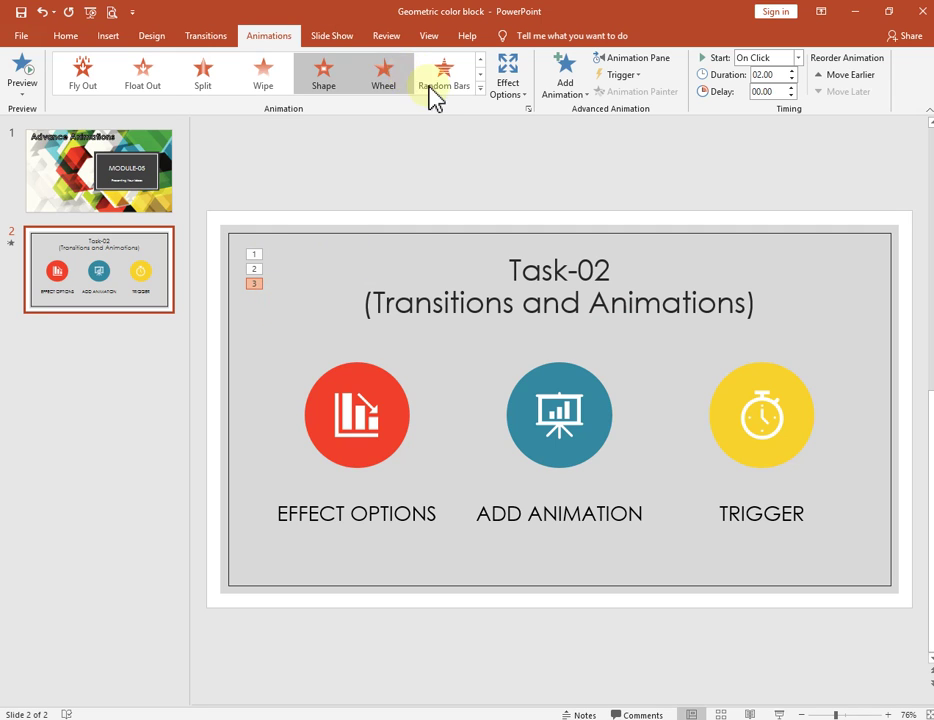
{"action": "left_click", "coordinate": [566, 104]}
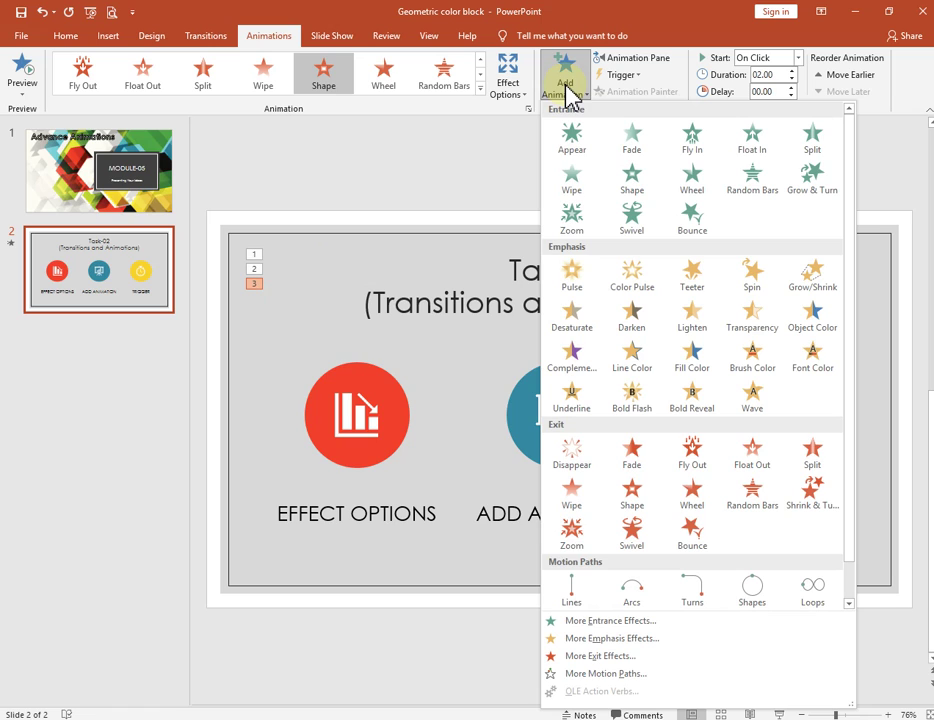
{"action": "left_click", "coordinate": [568, 96]}
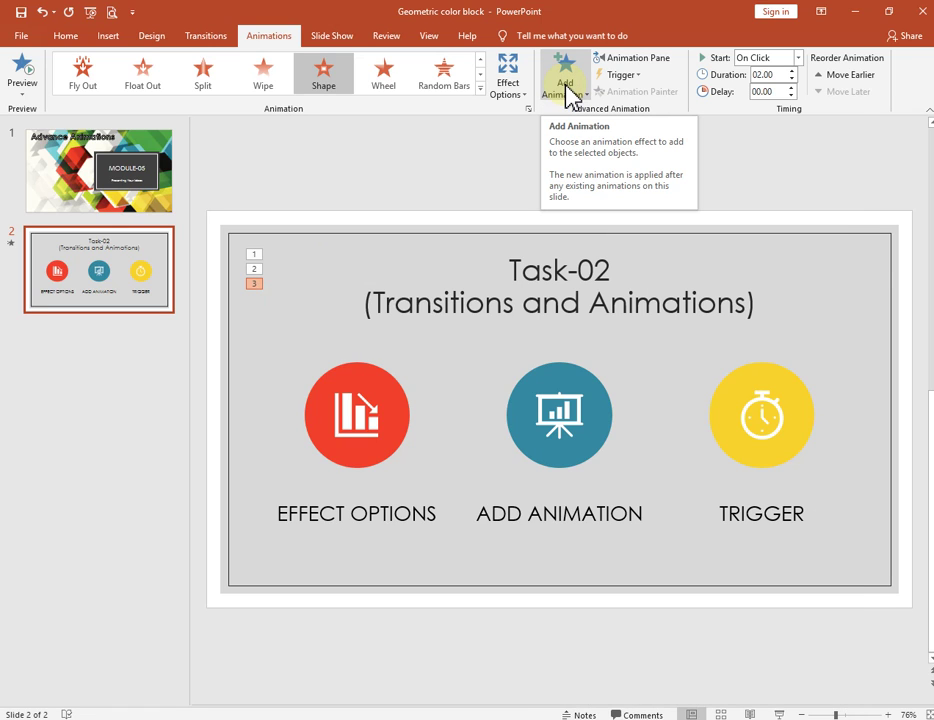
{"action": "left_click", "coordinate": [638, 78]}
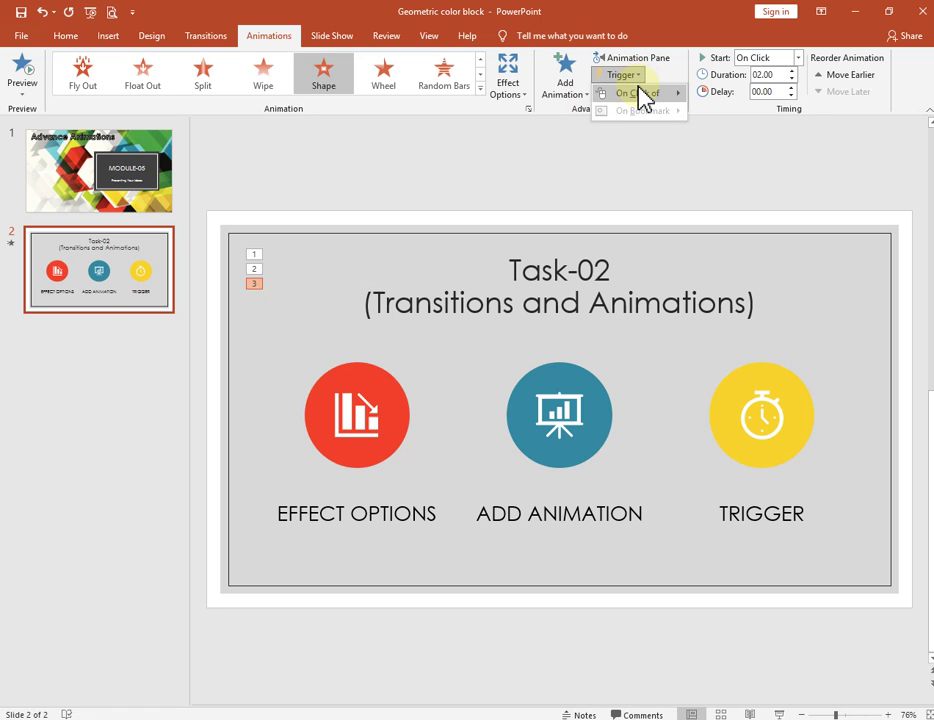
{"action": "mouse_move", "coordinate": [640, 95]}
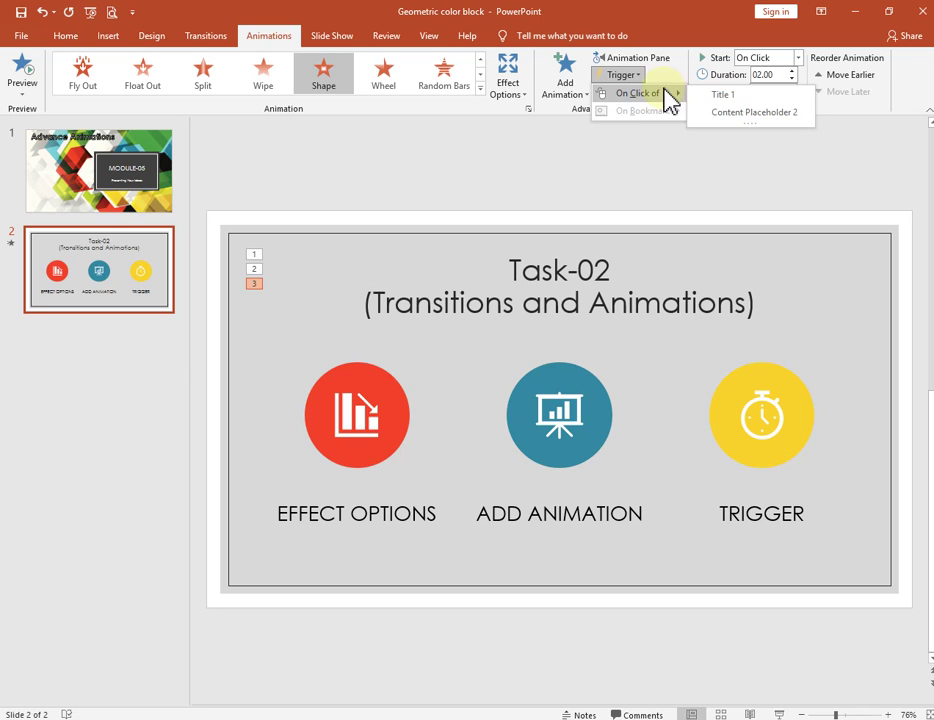
{"action": "left_click", "coordinate": [624, 76]}
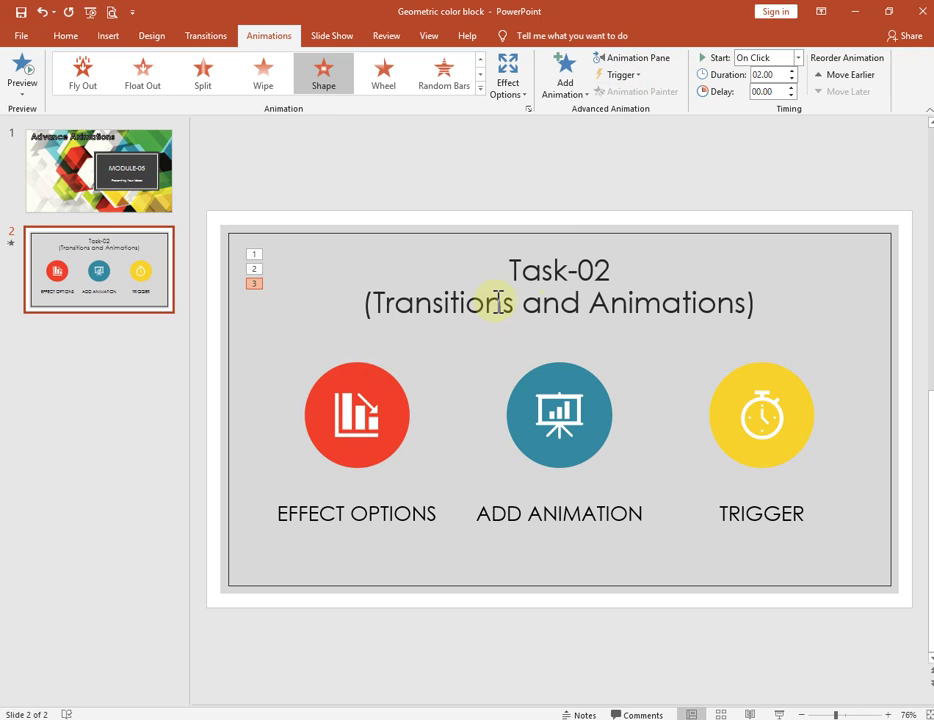
{"action": "left_click", "coordinate": [552, 301]}
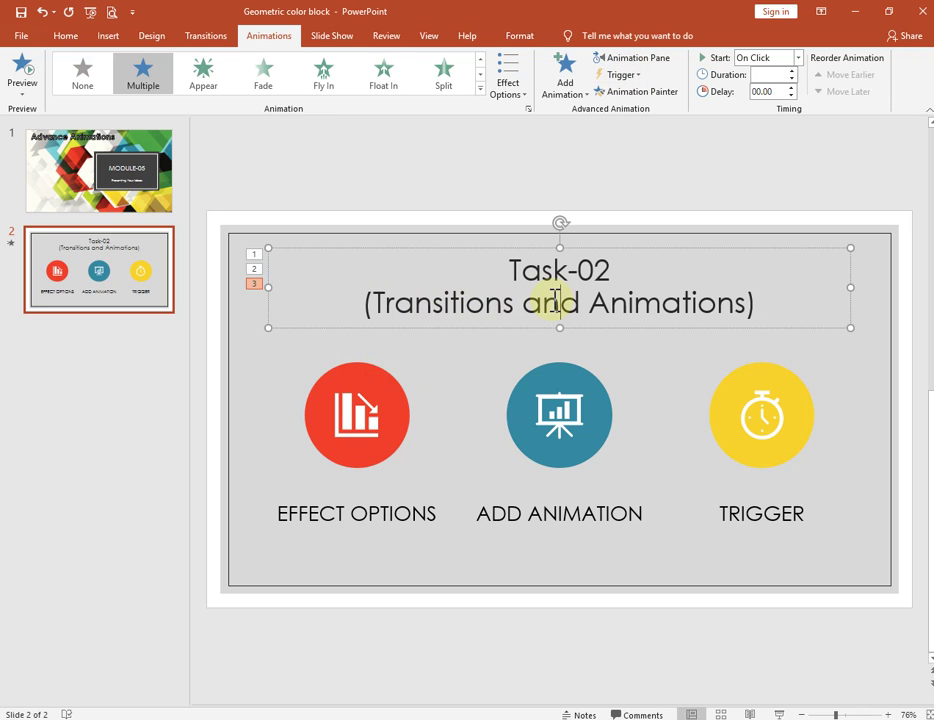
Set the title's three animations to trigger on click of Content Placeholder 2
{"action": "left_click", "coordinate": [521, 248]}
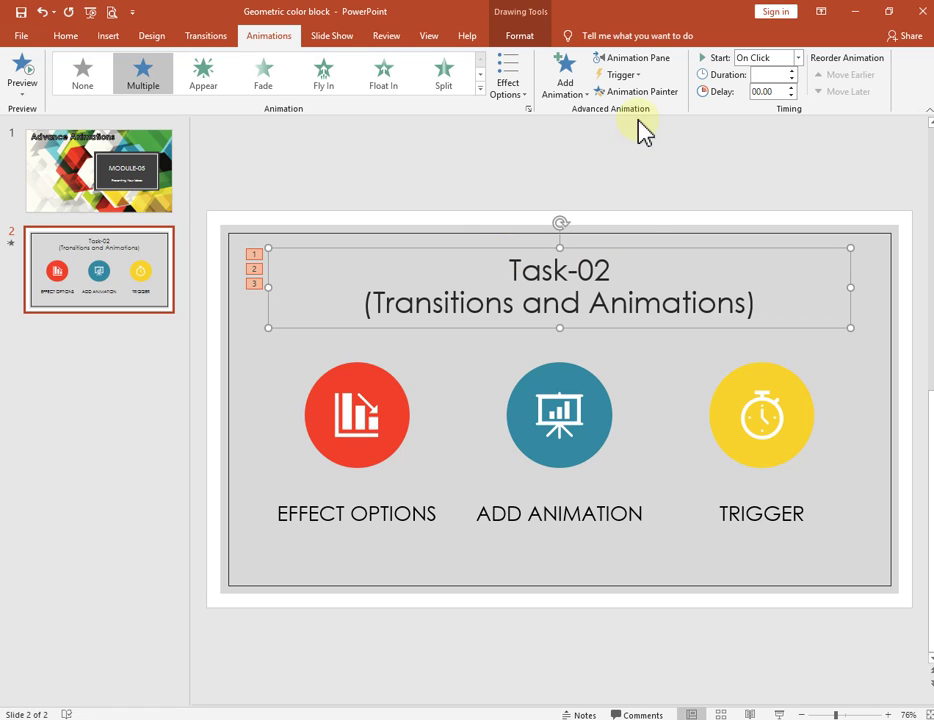
{"action": "left_click", "coordinate": [636, 75]}
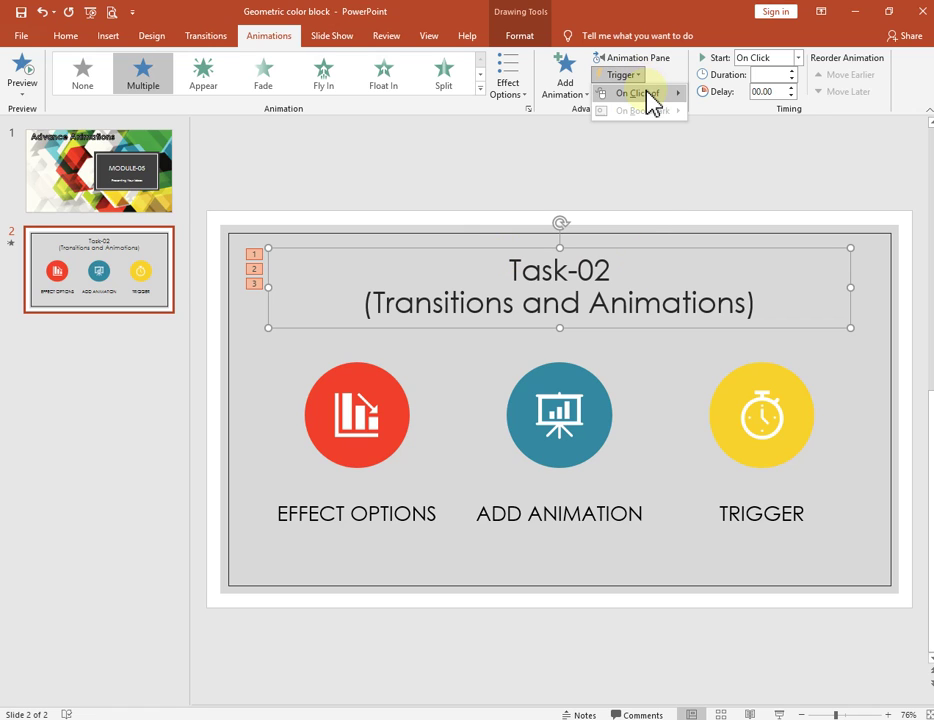
{"action": "mouse_move", "coordinate": [646, 94]}
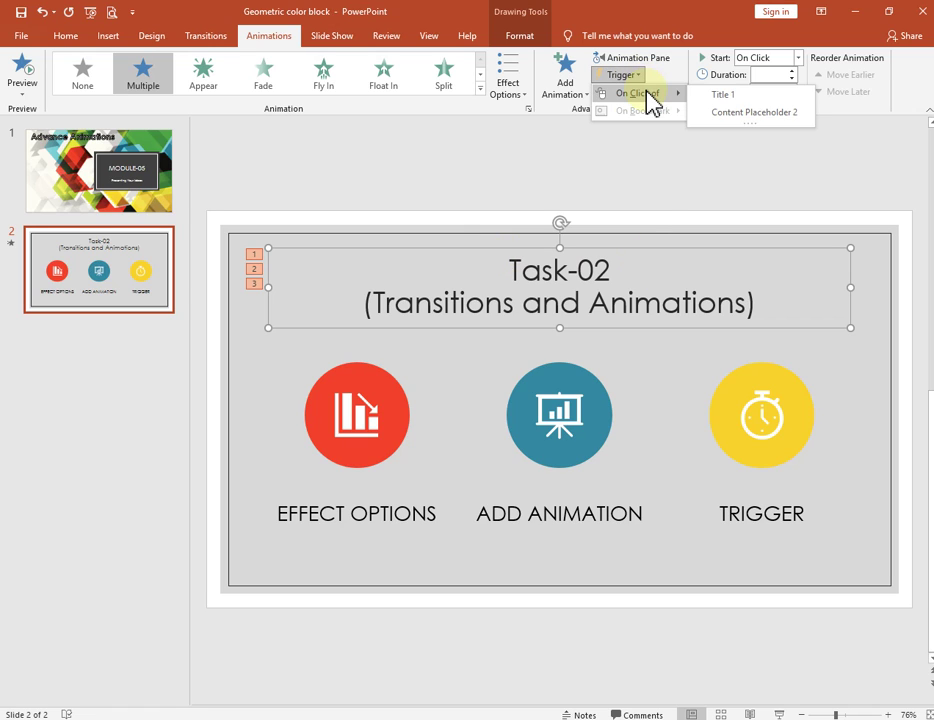
{"action": "left_click", "coordinate": [755, 114]}
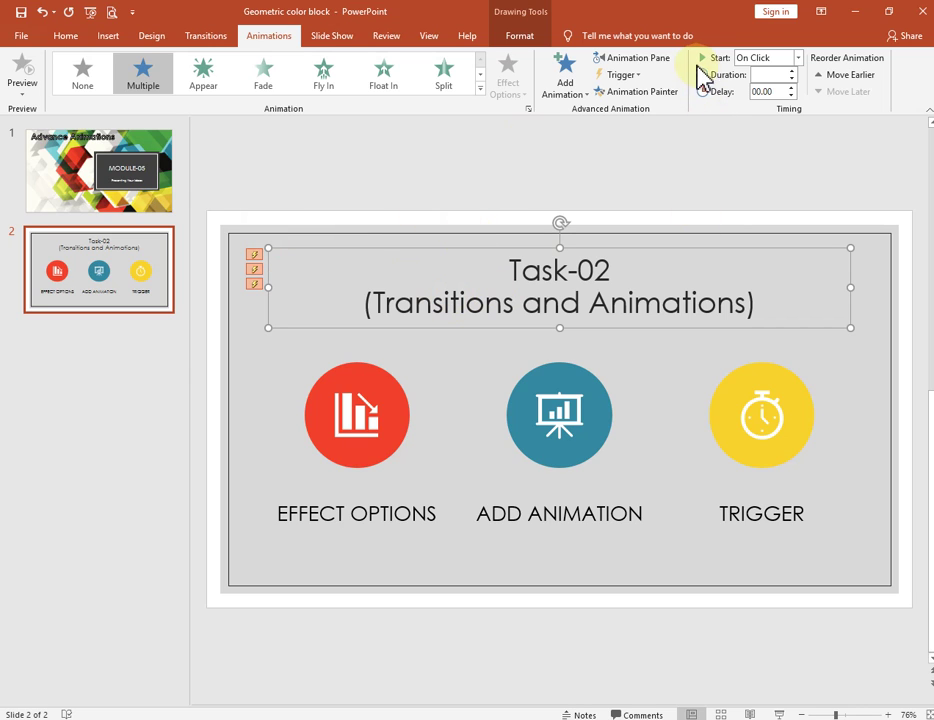
Raise the title animations' duration to 02.00 seconds and step up their delay, ending at 01.50
{"action": "left_click", "coordinate": [791, 86]}
{"action": "left_click", "coordinate": [791, 86]}
{"action": "left_click", "coordinate": [791, 86]}
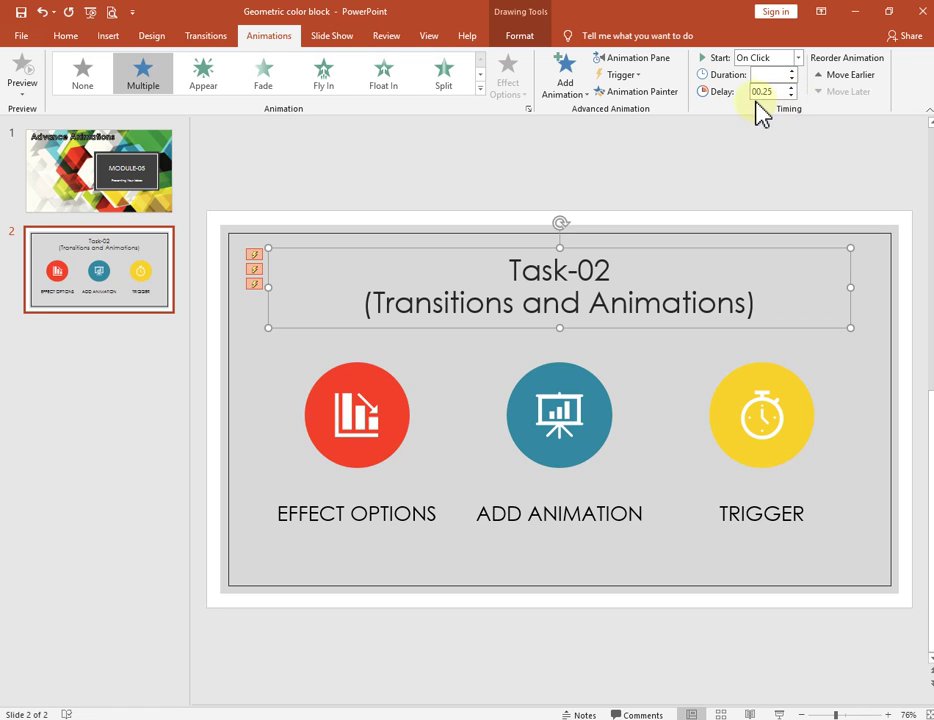
{"action": "left_click", "coordinate": [790, 77]}
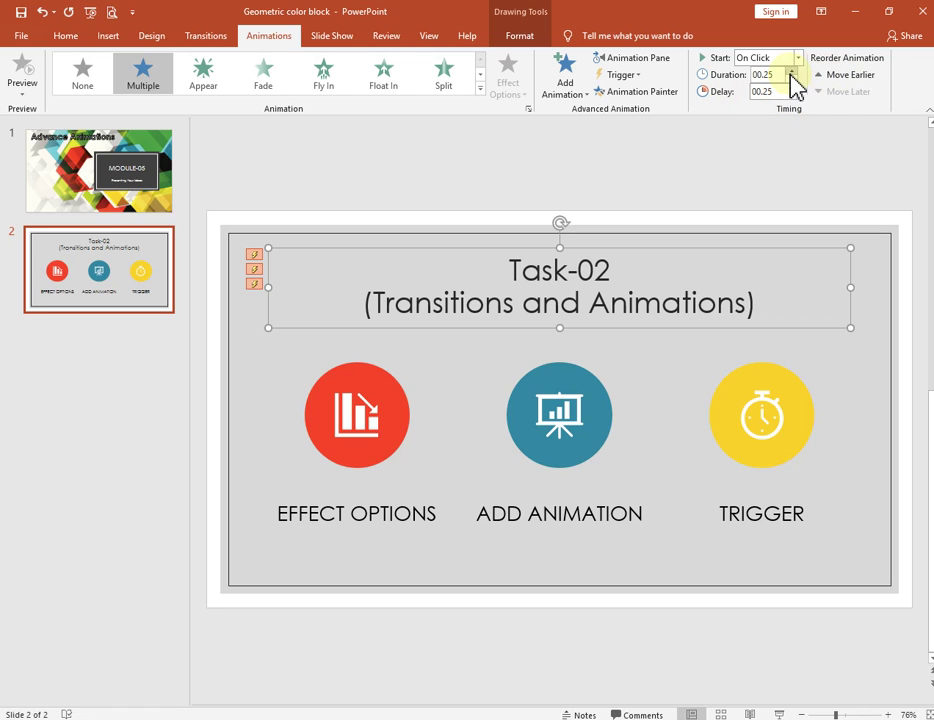
{"action": "left_click", "coordinate": [790, 72]}
{"action": "left_click", "coordinate": [790, 72]}
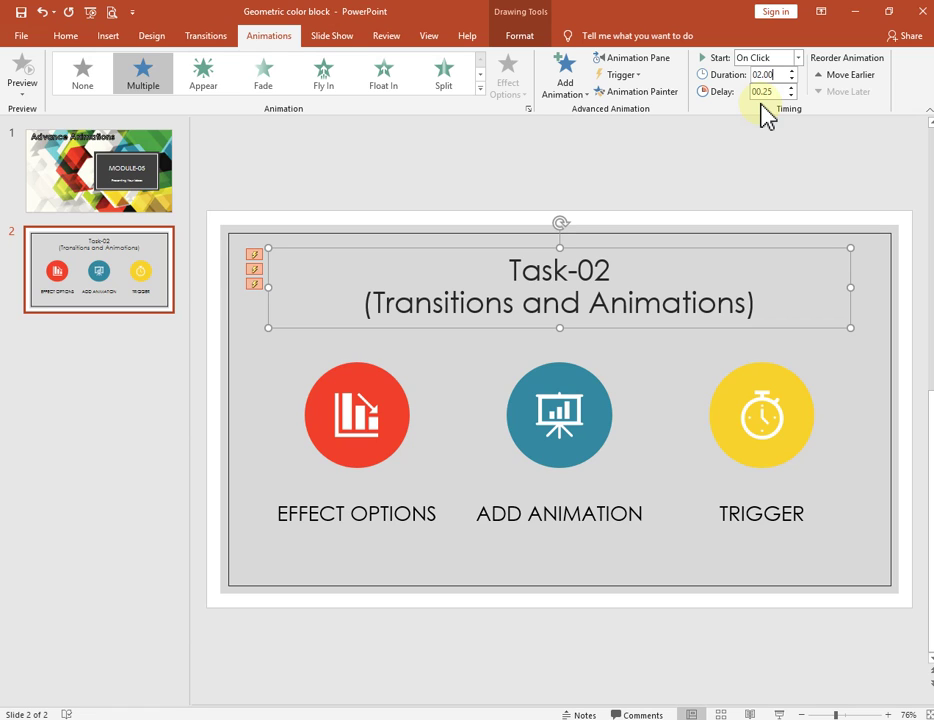
{"action": "left_click", "coordinate": [791, 86]}
{"action": "left_click", "coordinate": [791, 86]}
{"action": "left_click", "coordinate": [791, 86]}
{"action": "left_click", "coordinate": [791, 86]}
{"action": "left_click", "coordinate": [791, 86]}
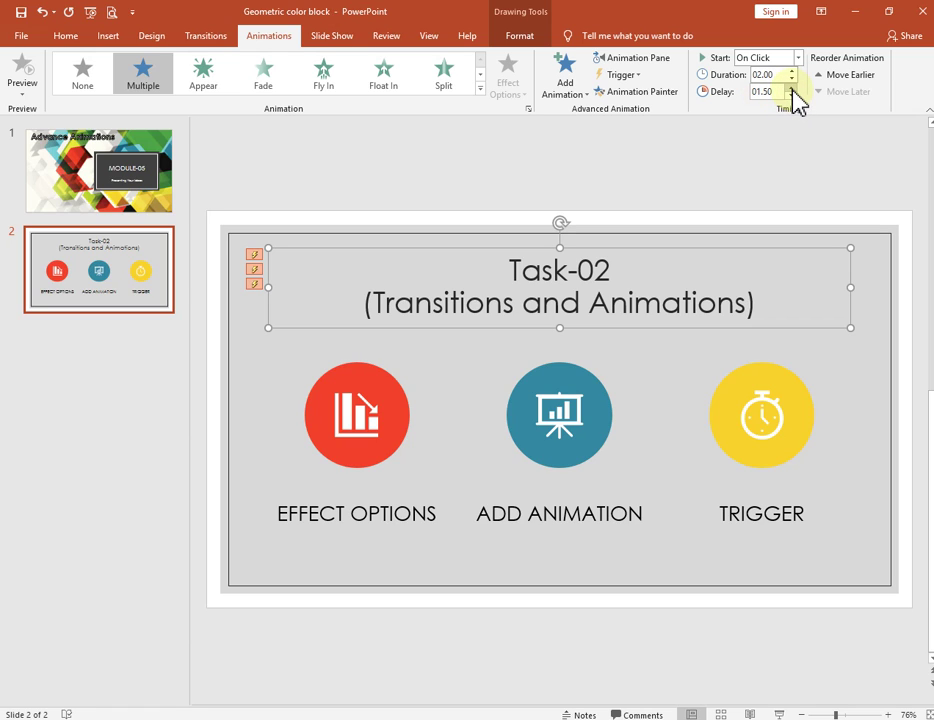
{"action": "left_click", "coordinate": [791, 86]}
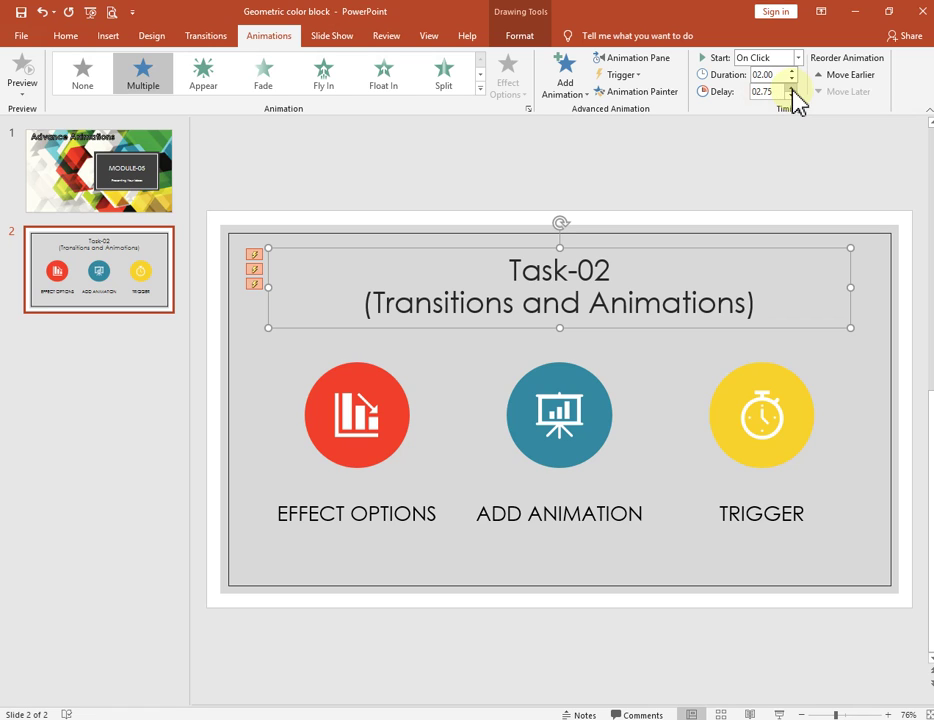